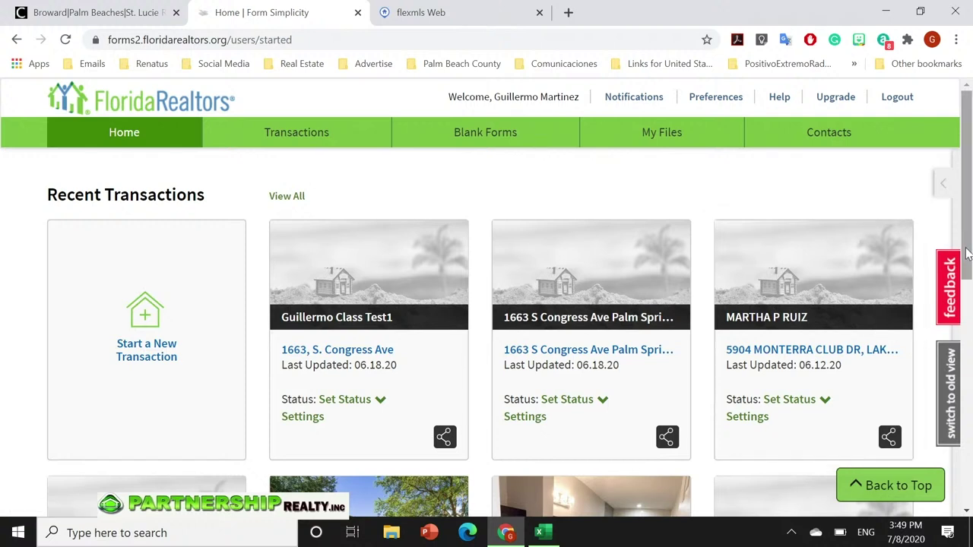
- Switch Form Simplicity back to the old view and bring up the brokerage-wide Forms Packages list
left_click_drag(967, 253, 970, 359)
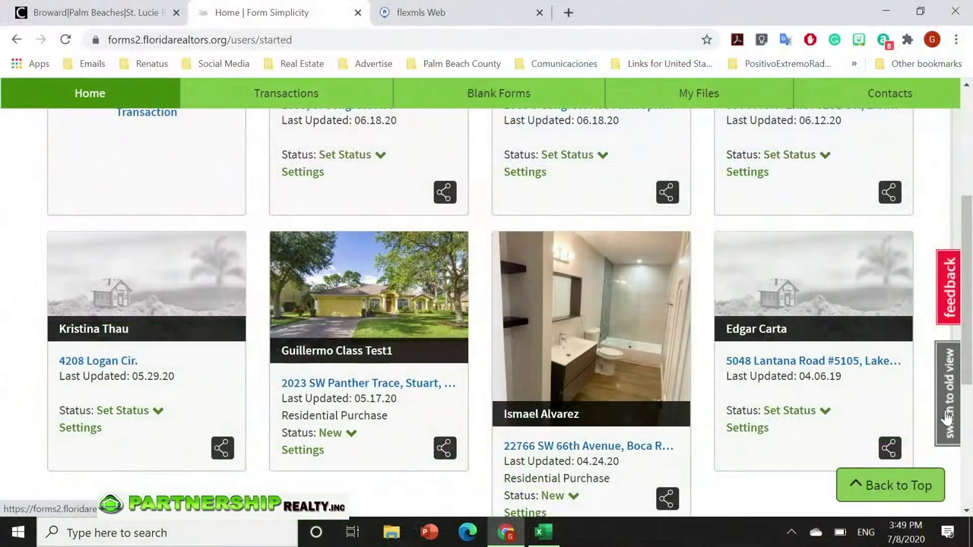
left_click(947, 417)
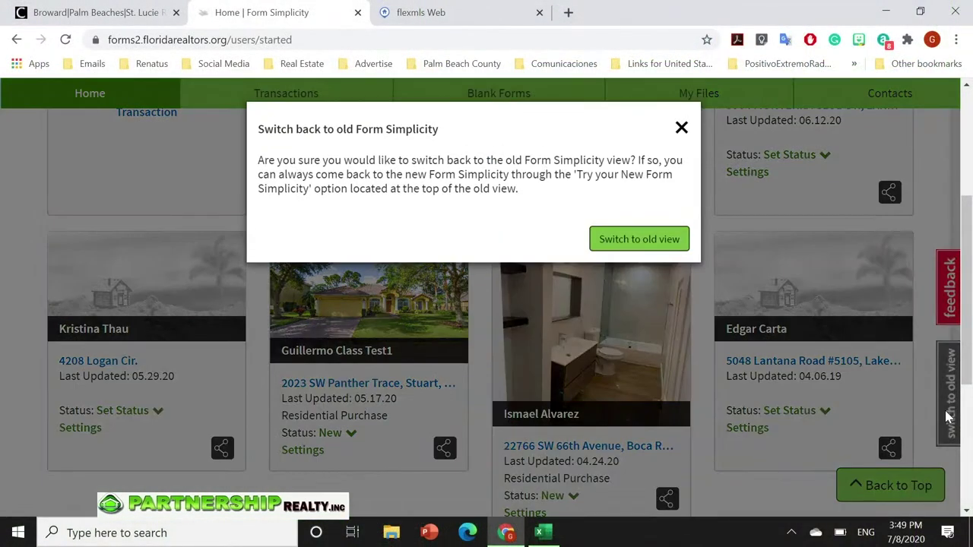
left_click(667, 243)
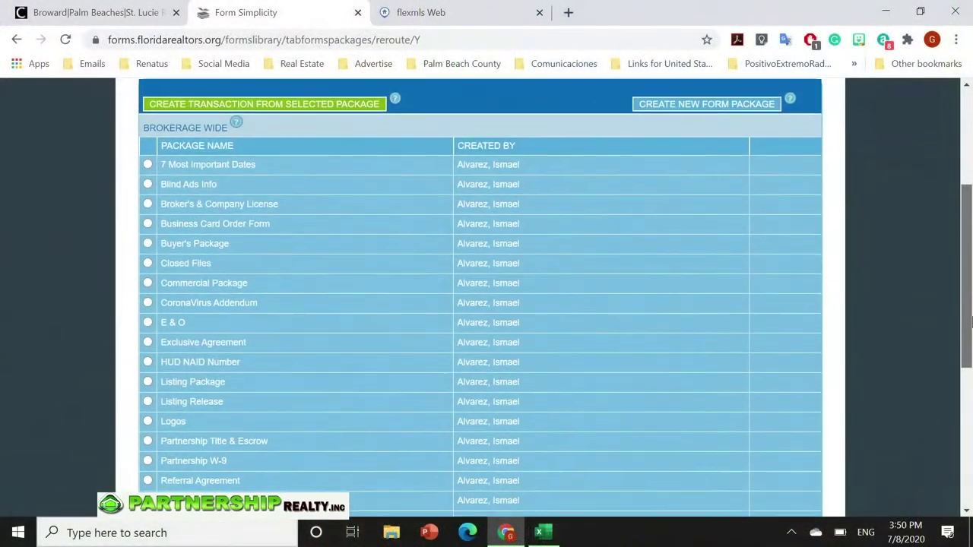
scroll(972, 327, "down", 1)
scroll(972, 327, "down", 1)
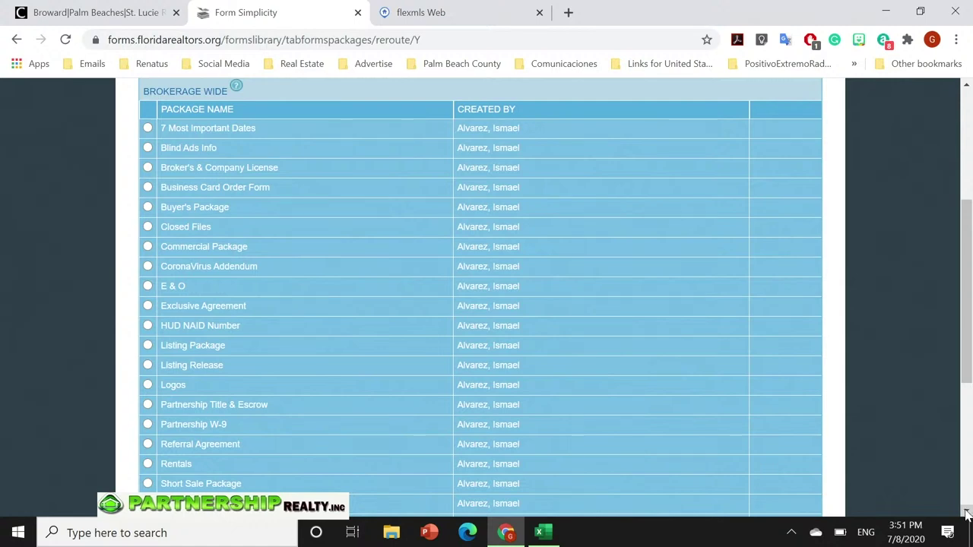
scroll(967, 513, "down", 5)
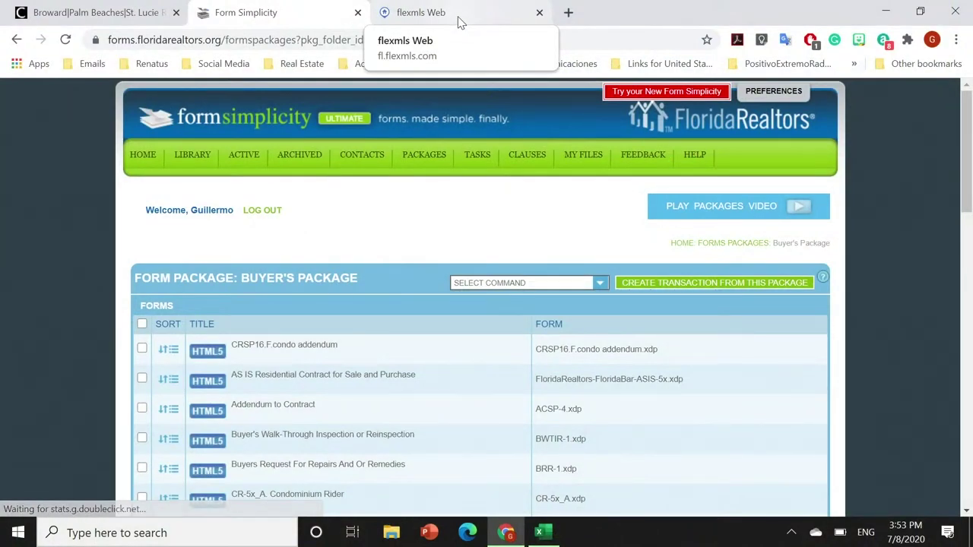
- Switch over to the Flexmls listing site
left_click(458, 22)
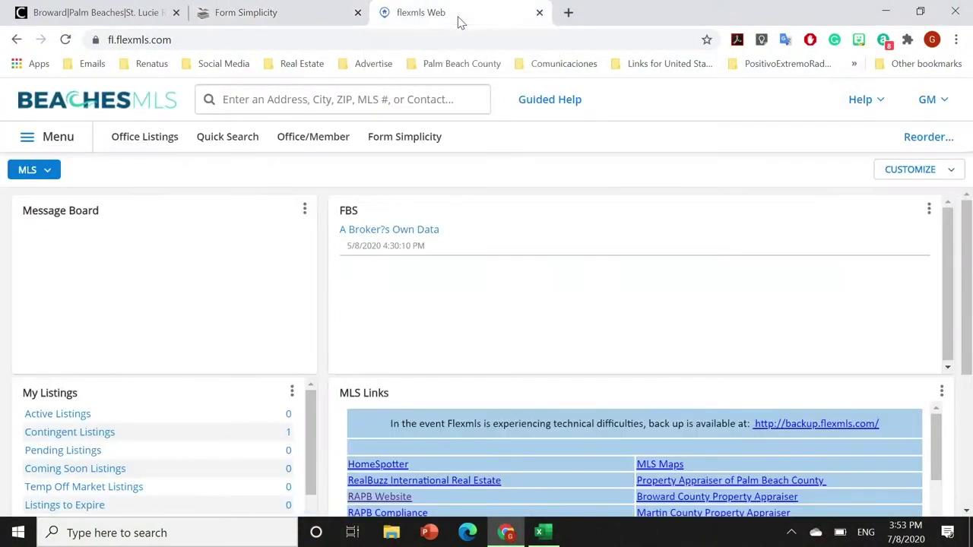
- Move between the browser sites, settle on the Beaches MLS dashboard, and open Office Listings
left_click(317, 11)
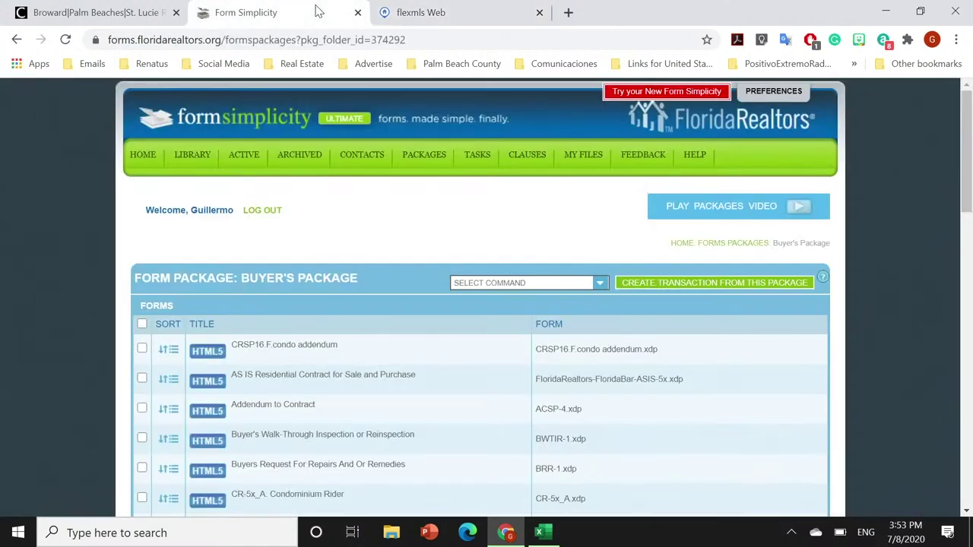
left_click(414, 12)
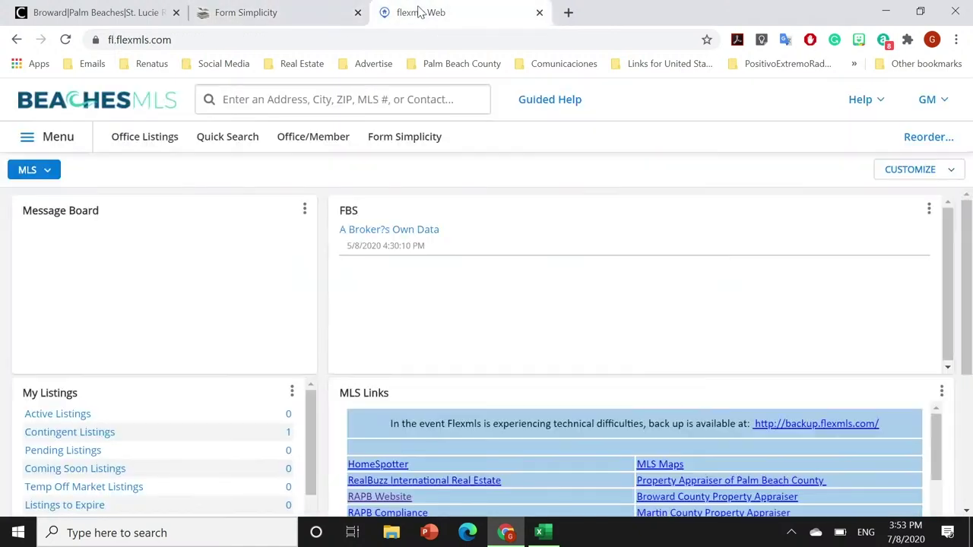
left_click(126, 17)
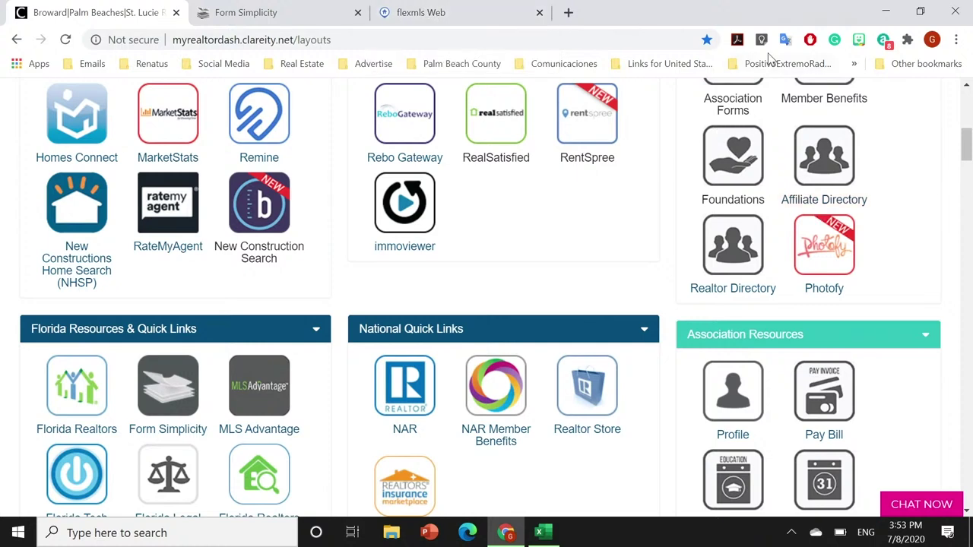
left_click(495, 15)
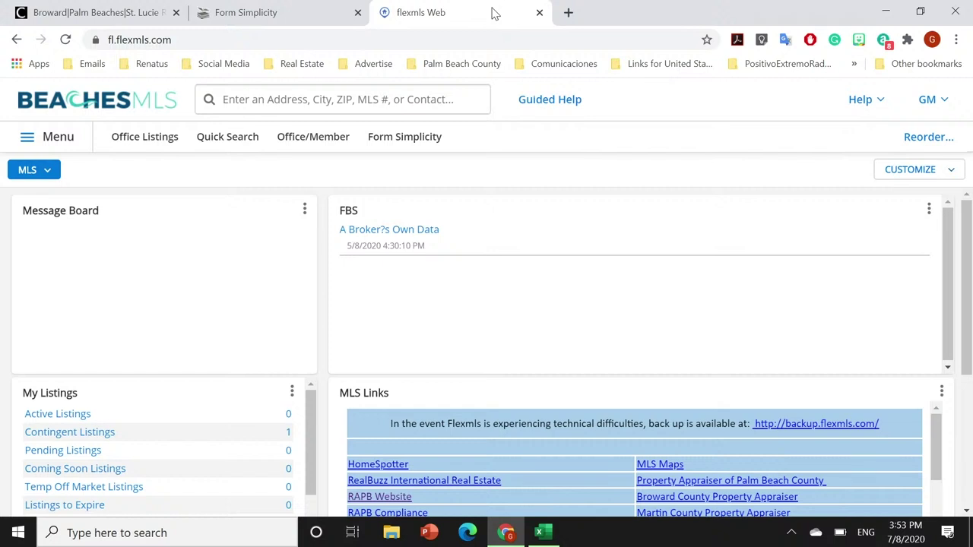
left_click(151, 141)
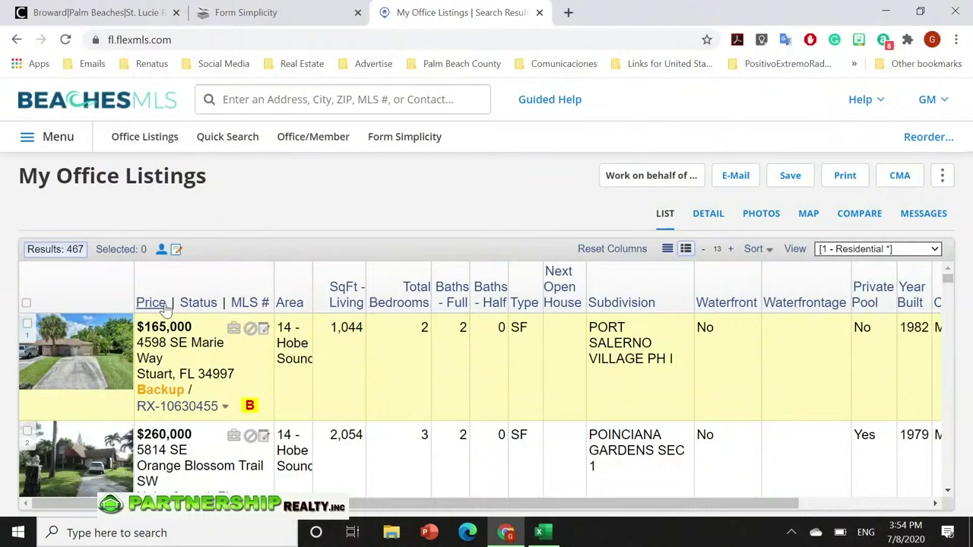
- Bring up the sorting choices for the Price column
left_click(166, 304)
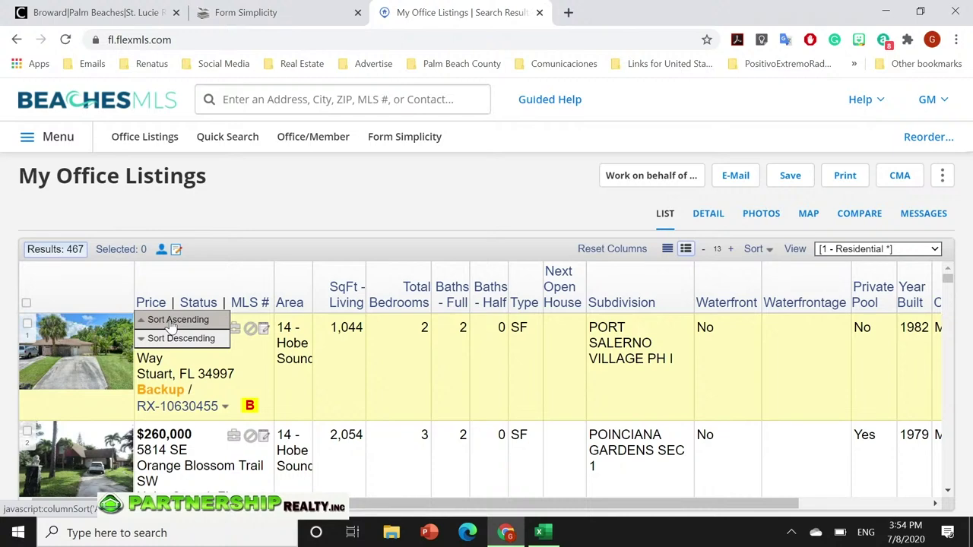
- Sort the 467 office listings by price, lowest first
left_click(171, 321)
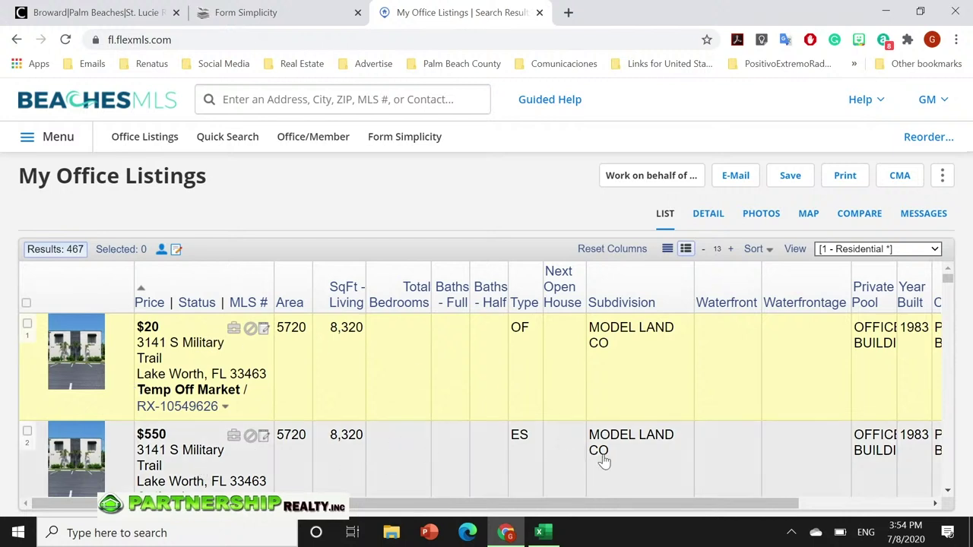
left_click(949, 495)
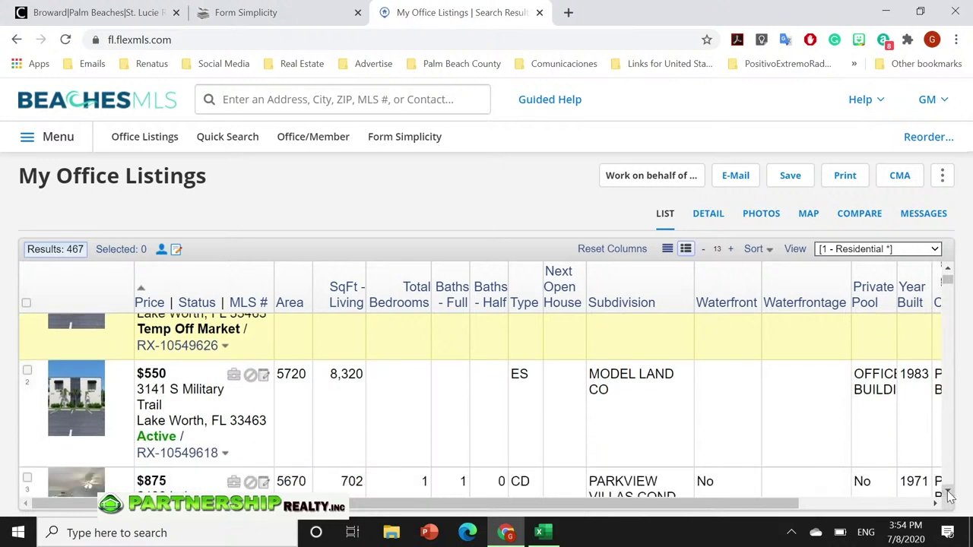
left_click(949, 495)
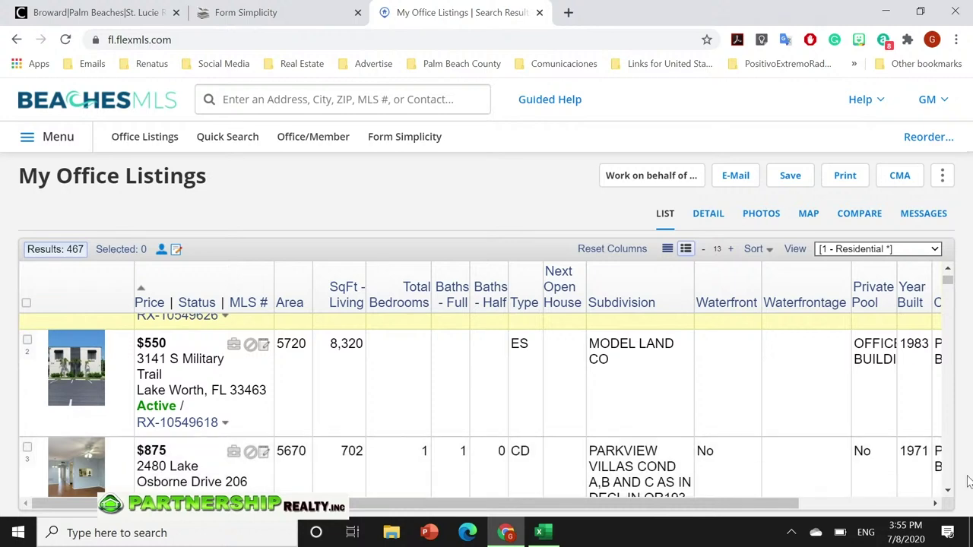
scroll(952, 494, "down", 3)
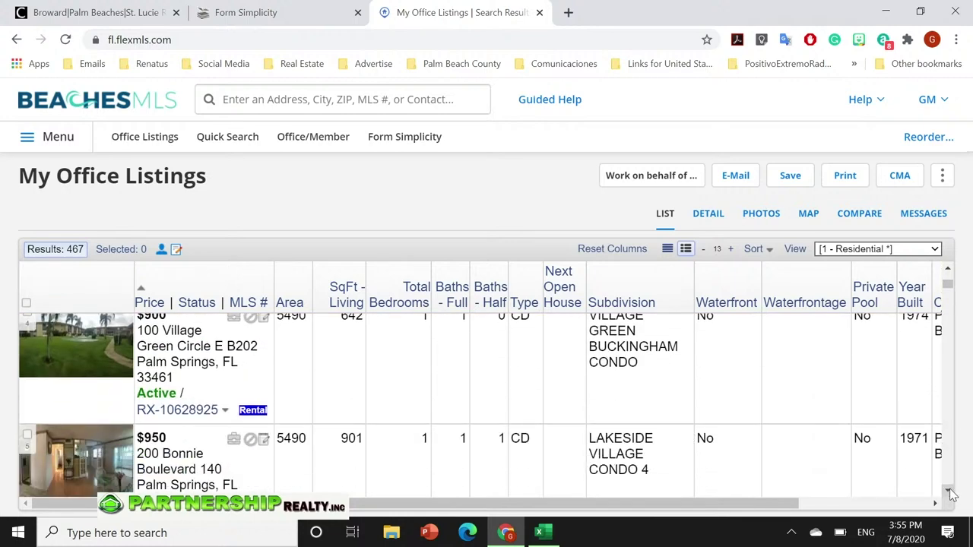
scroll(952, 494, "down", 2)
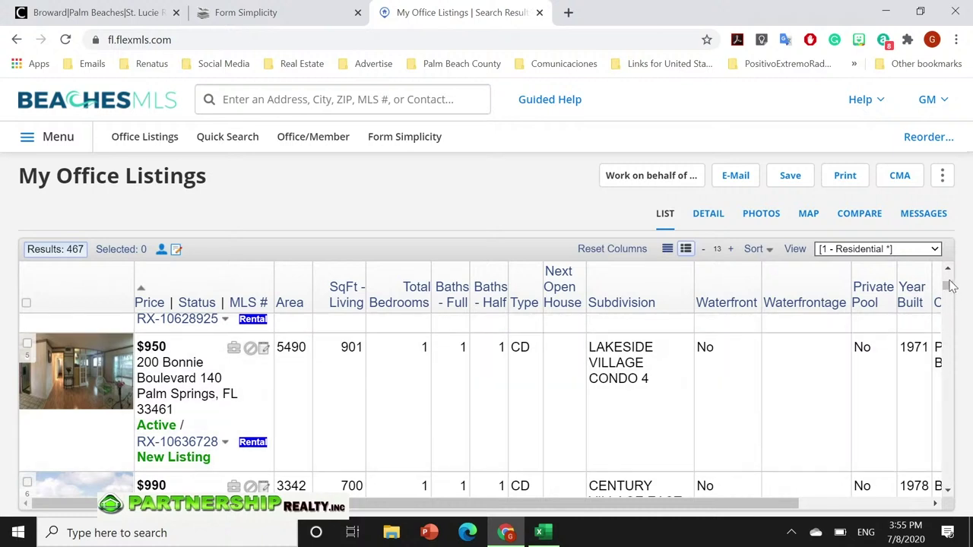
left_click(947, 491)
left_click(947, 492)
- Scroll the listing results toward the 7548 Kingsley Court listing
left_click(947, 493)
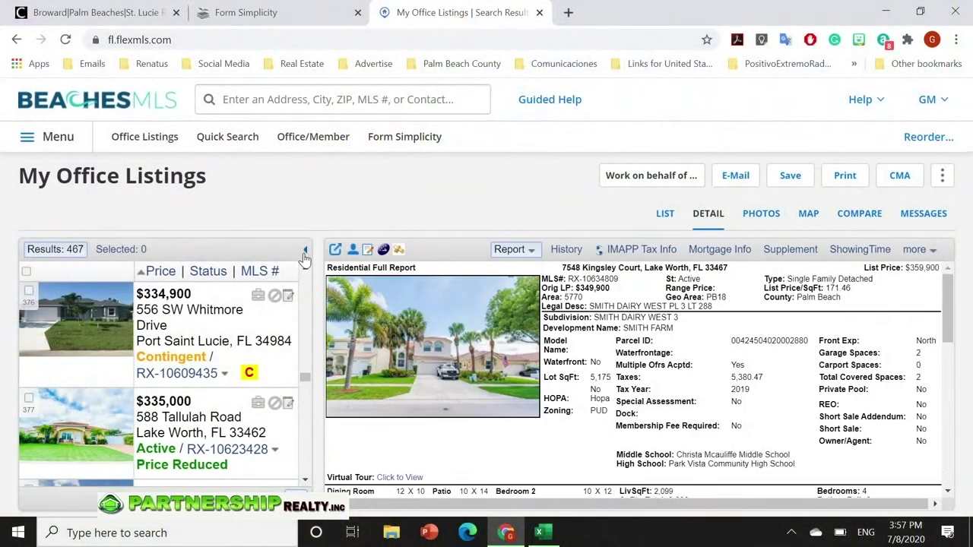
- Collapse the results list so the Kingsley Court report spans the full width
left_click(305, 251)
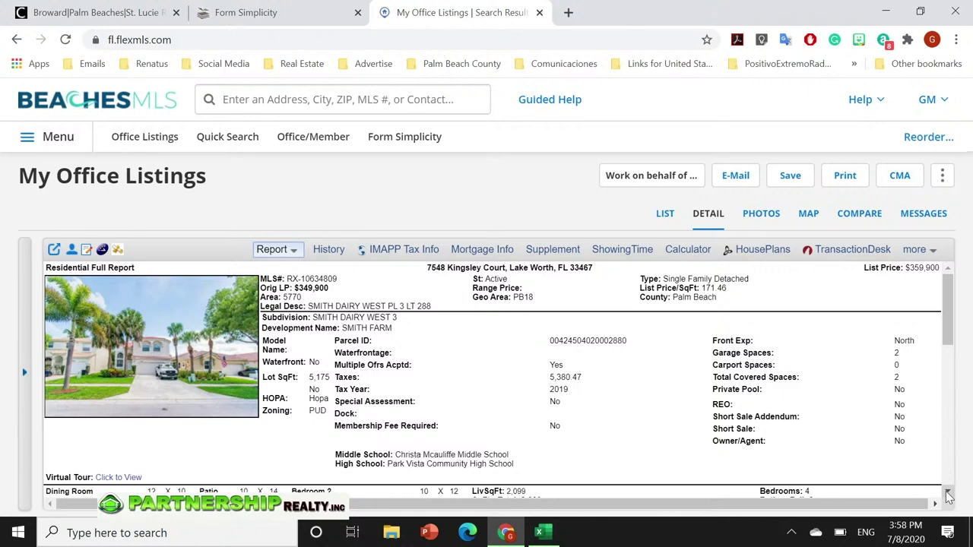
left_click(948, 494)
left_click(948, 494)
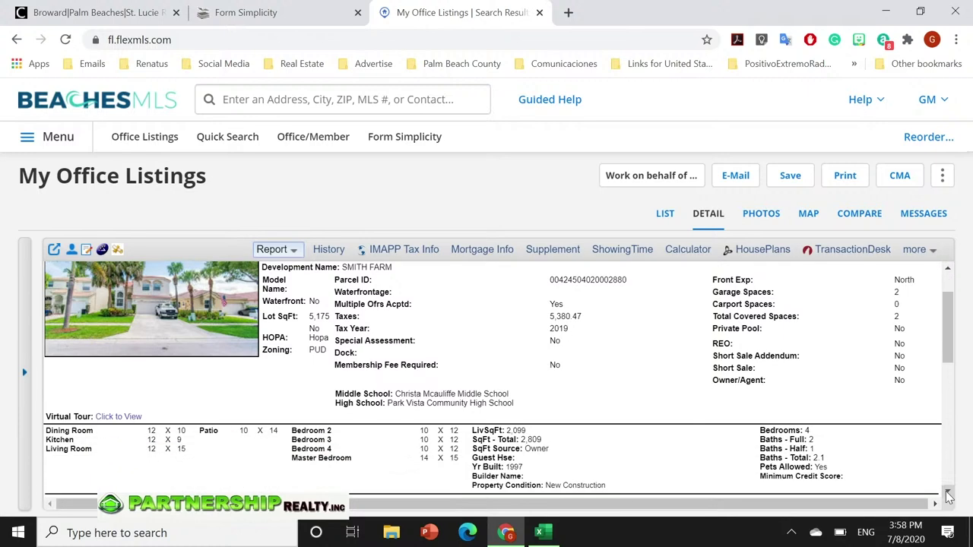
left_click(948, 272)
left_click(948, 272)
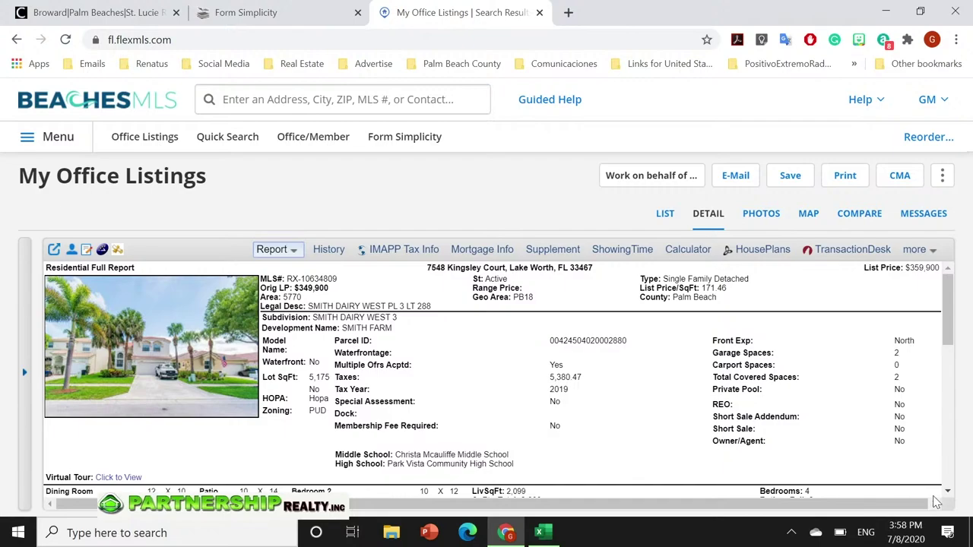
scroll(950, 492, "down", 3)
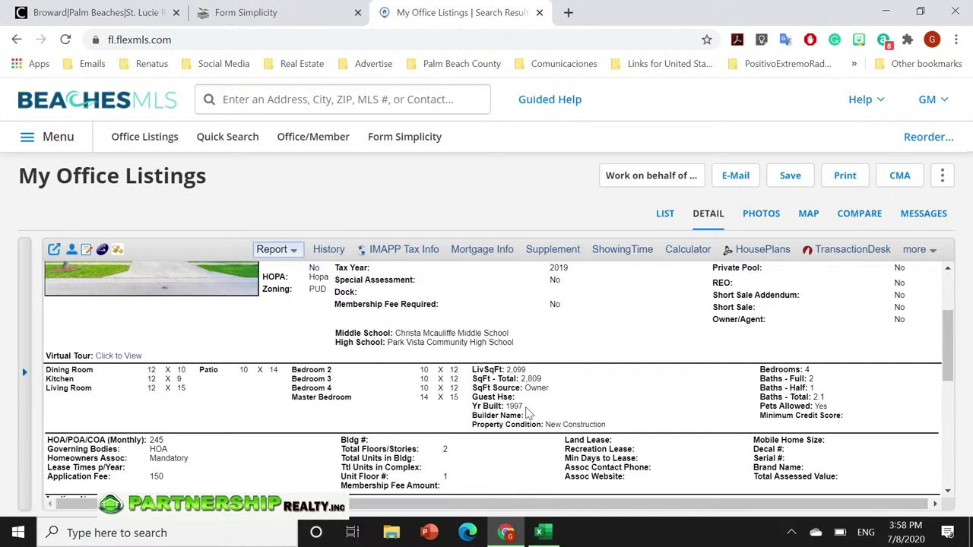
- Scroll the Lake Worth report down through broker remarks to the construction, restrictions, utilities and amenities fields
left_click(949, 494)
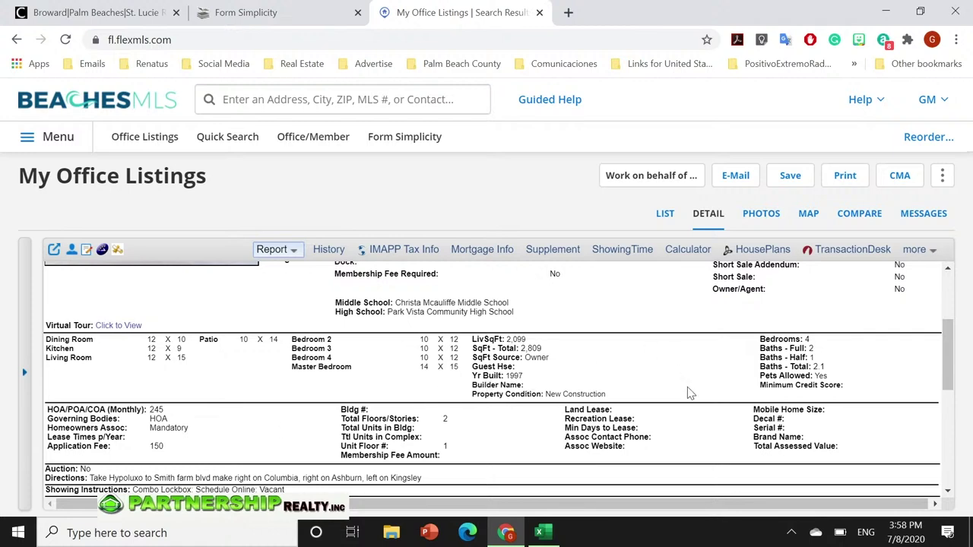
left_click(950, 495)
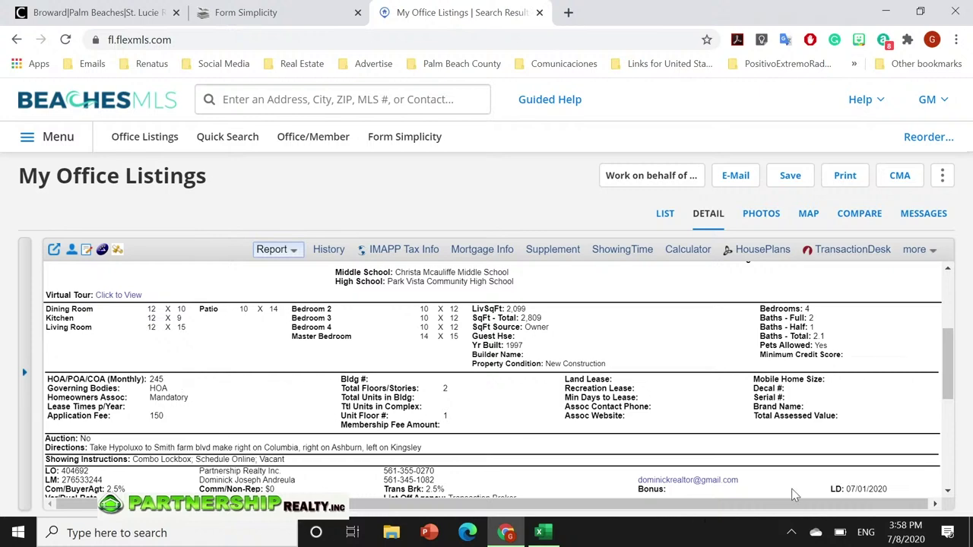
left_click(948, 492)
left_click(948, 493)
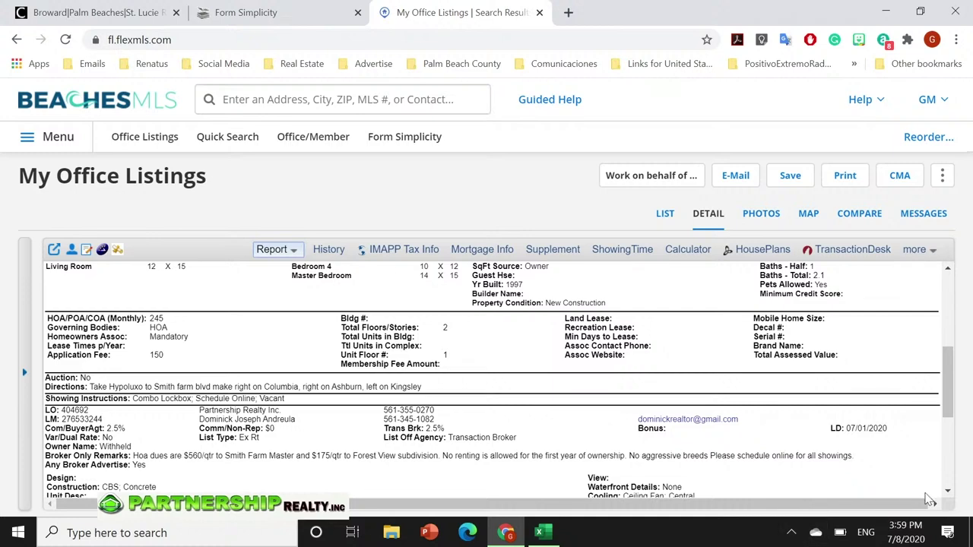
left_click(949, 492)
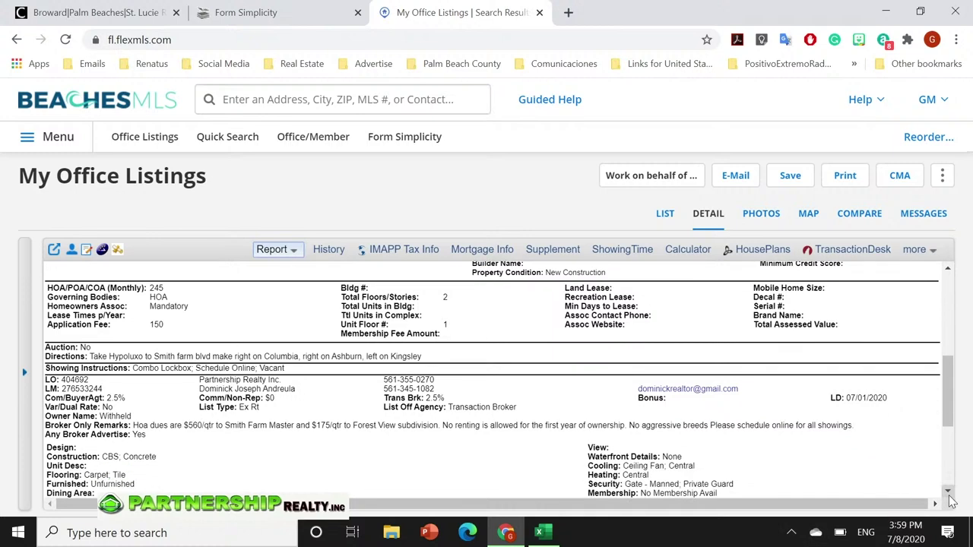
left_click(948, 493)
left_click(949, 493)
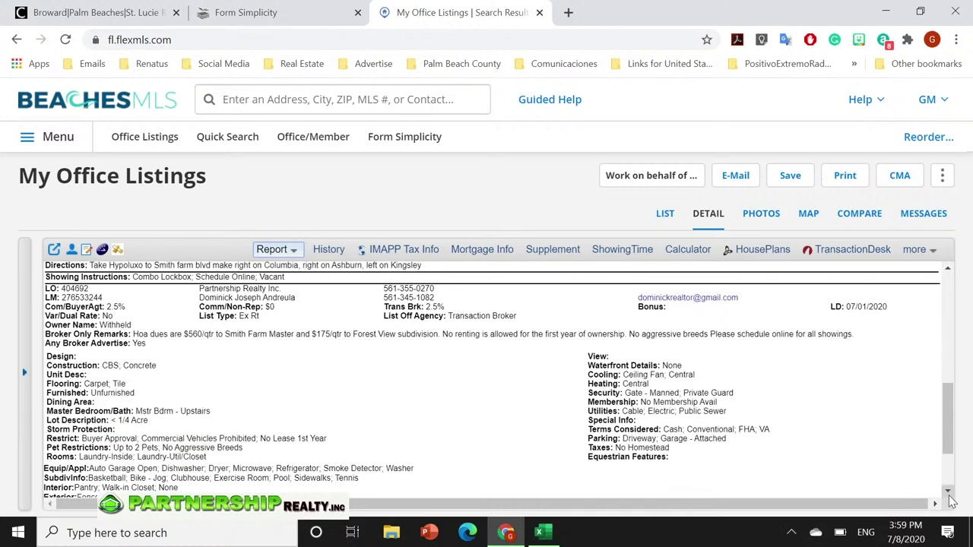
left_click(949, 493)
left_click(948, 493)
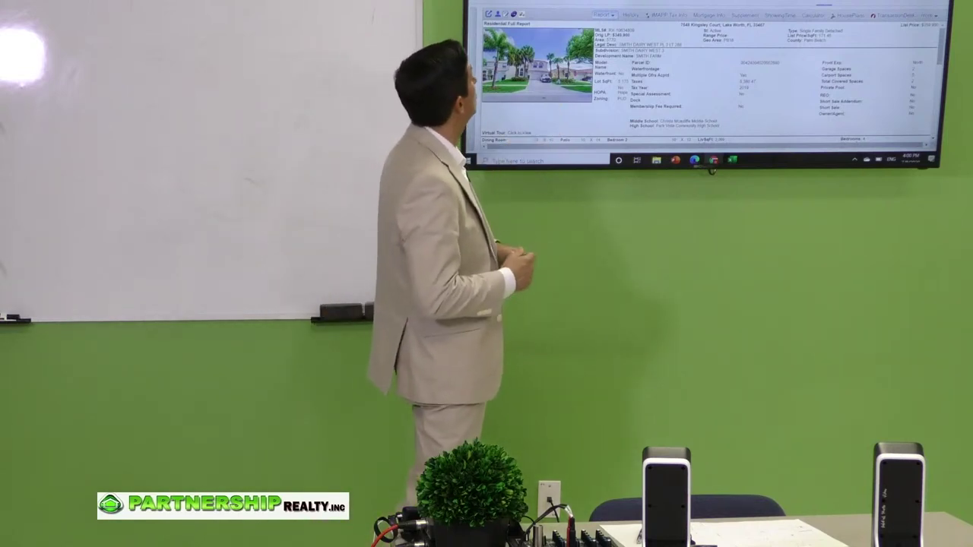
- Switch back to the Form Simplicity site
left_click(712, 165)
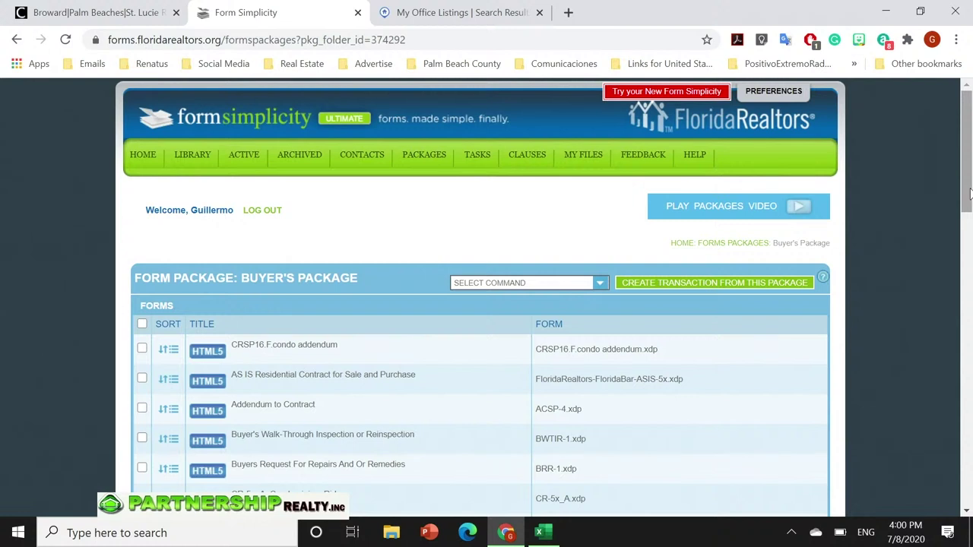
- From the Form Simplicity home page, go to Forms Packages and select Buyer's Package
left_click(152, 161)
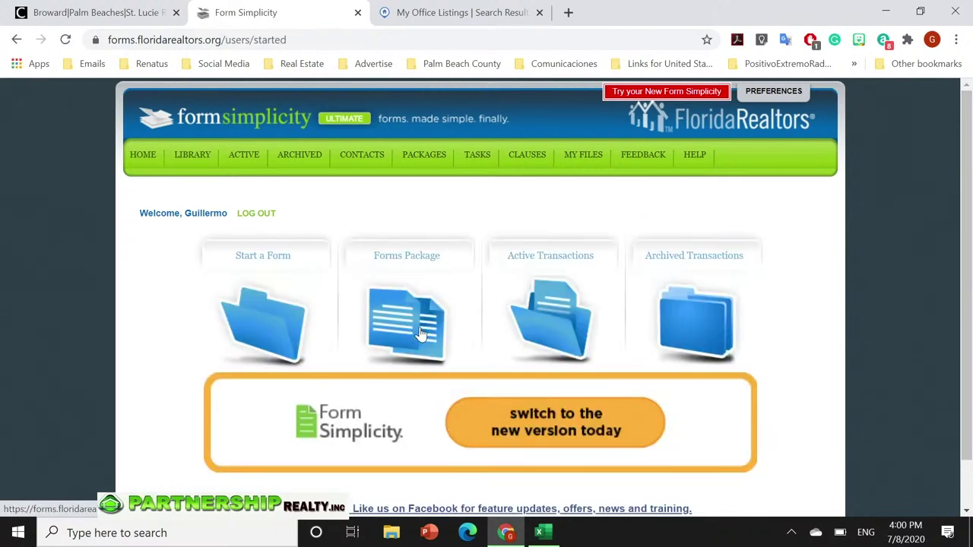
left_click(409, 316)
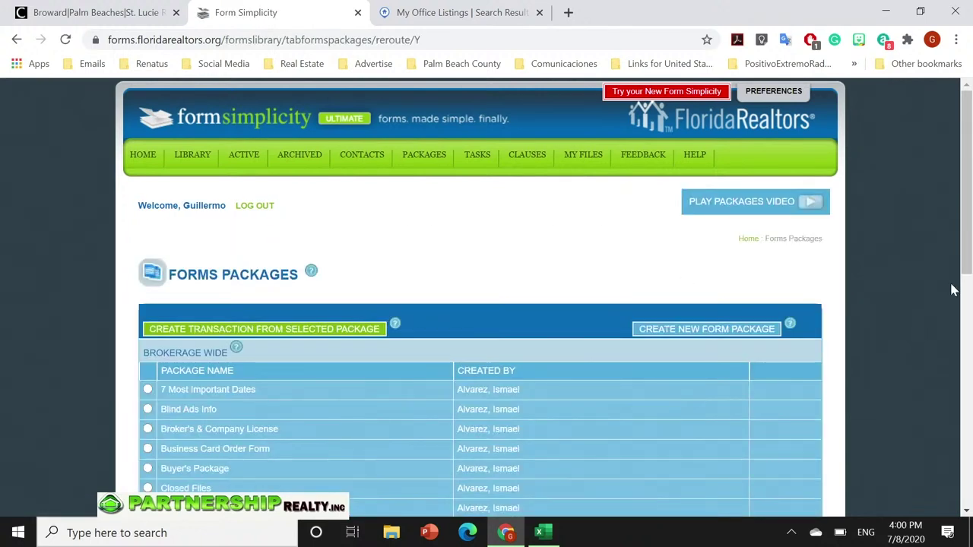
left_click_drag(968, 249, 968, 301)
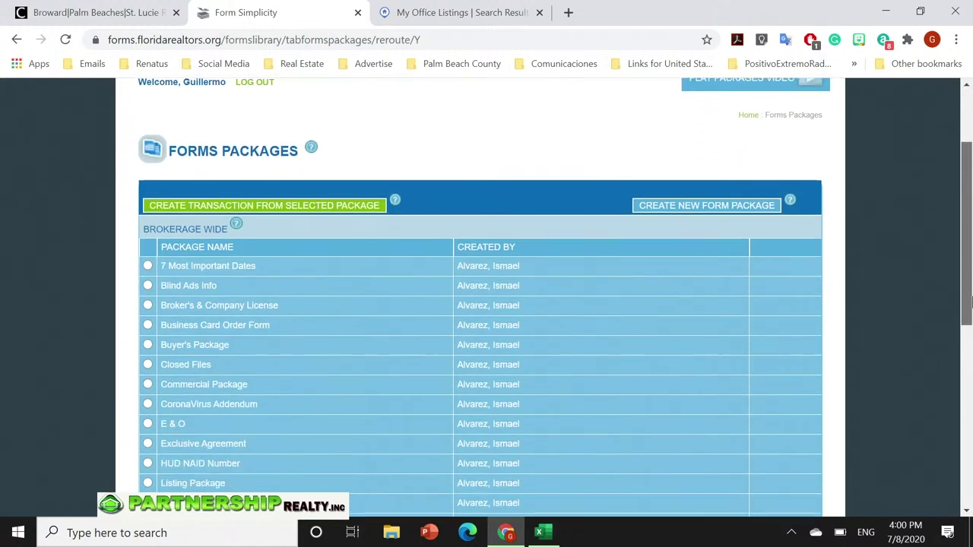
left_click(211, 346)
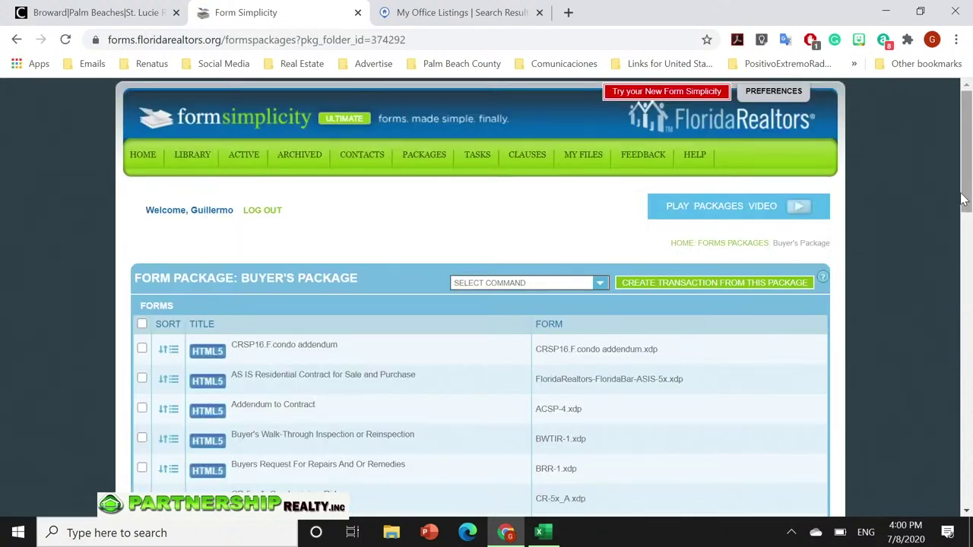
- Scroll down the Buyer's Package forms list to the CR-5x_L and CRSP16.H.FHA forms
left_click_drag(963, 199, 968, 232)
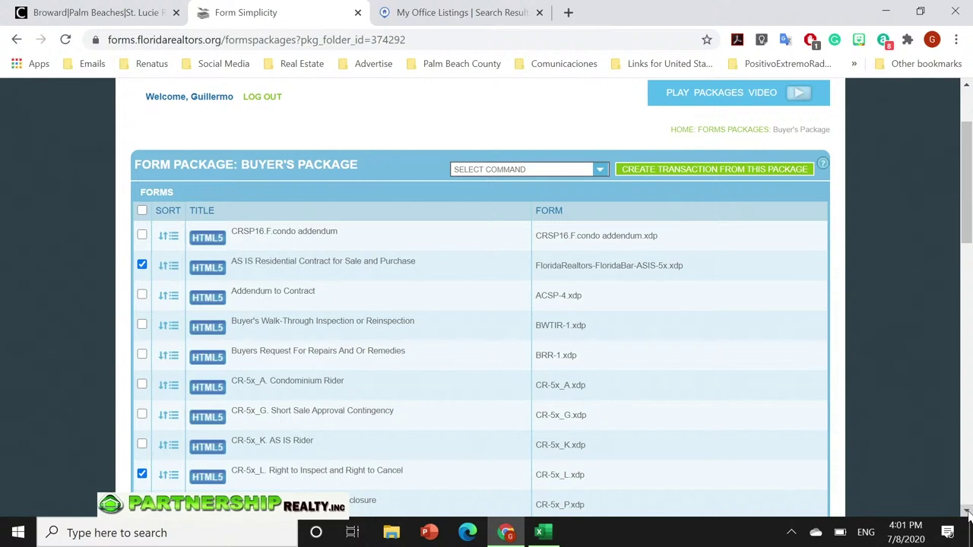
scroll(967, 512, "down", 3)
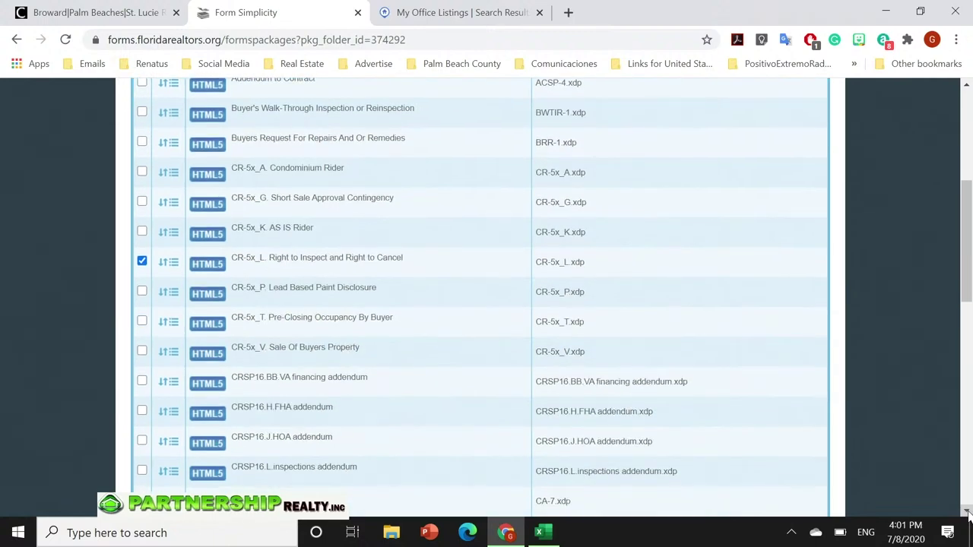
scroll(968, 513, "down", 2)
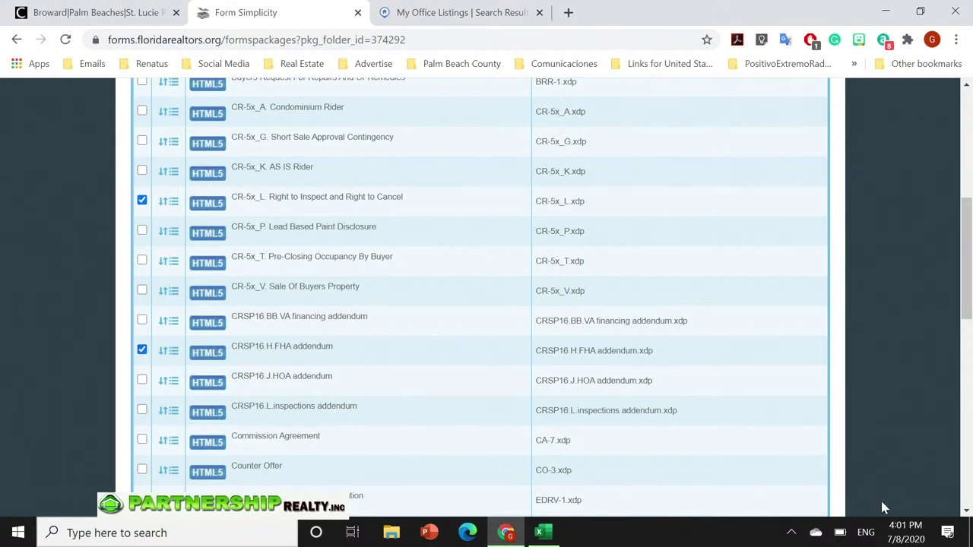
scroll(966, 514, "down", 2)
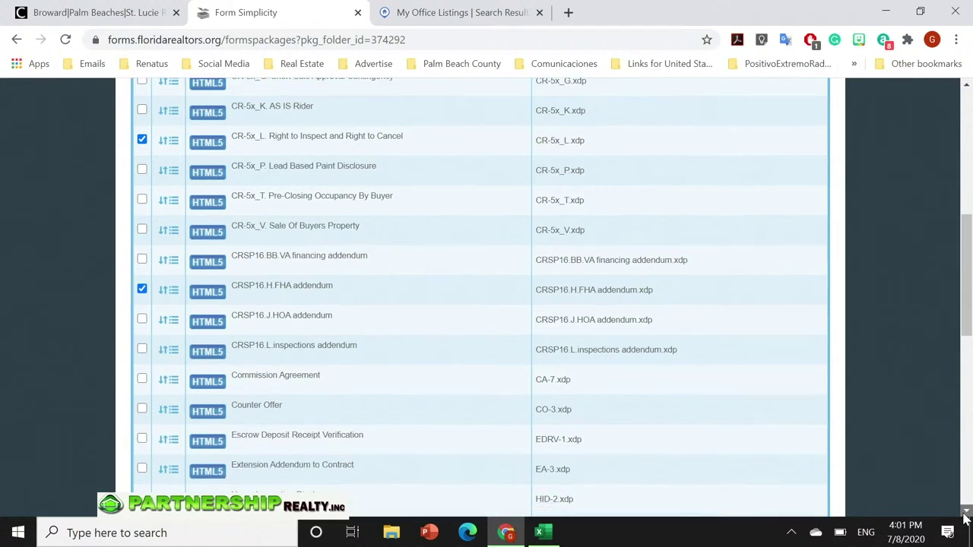
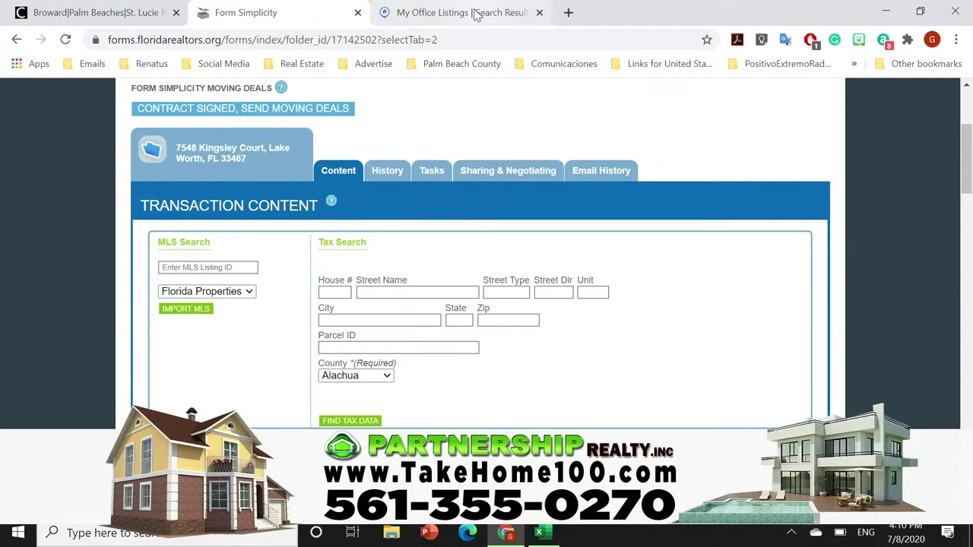
- Copy MLS number RX-10634809 from the Flexmls listing report, then return to Form Simplicity
left_click(476, 14)
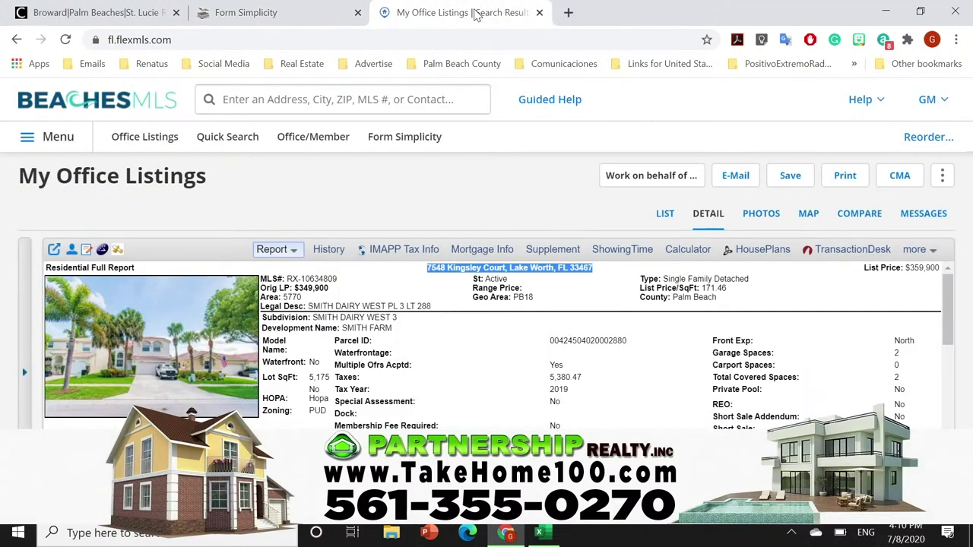
left_click(344, 283)
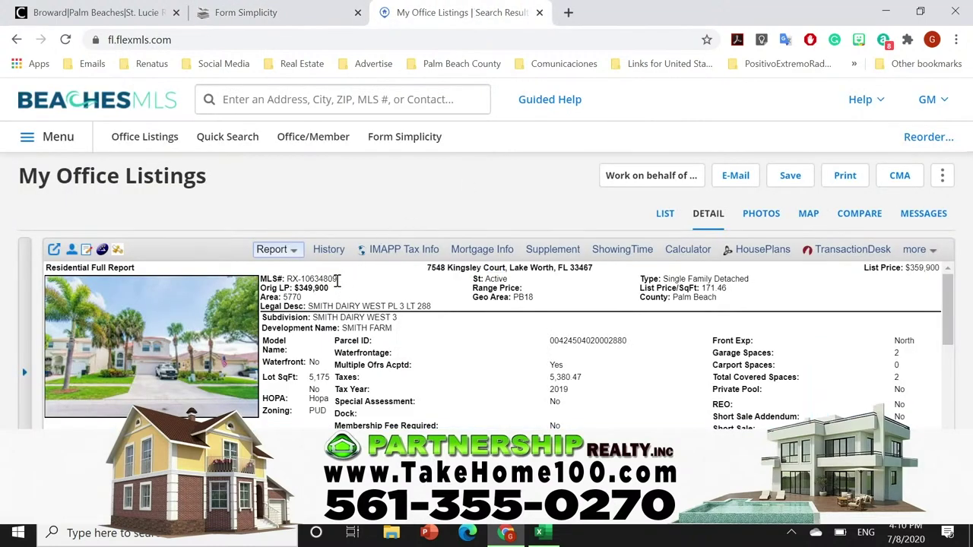
left_click_drag(332, 281, 310, 280)
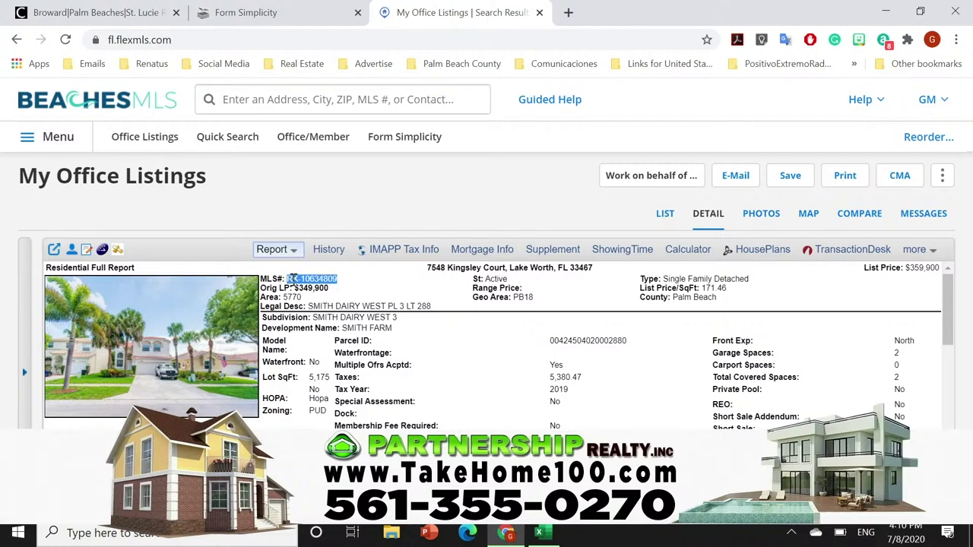
right_click(295, 282)
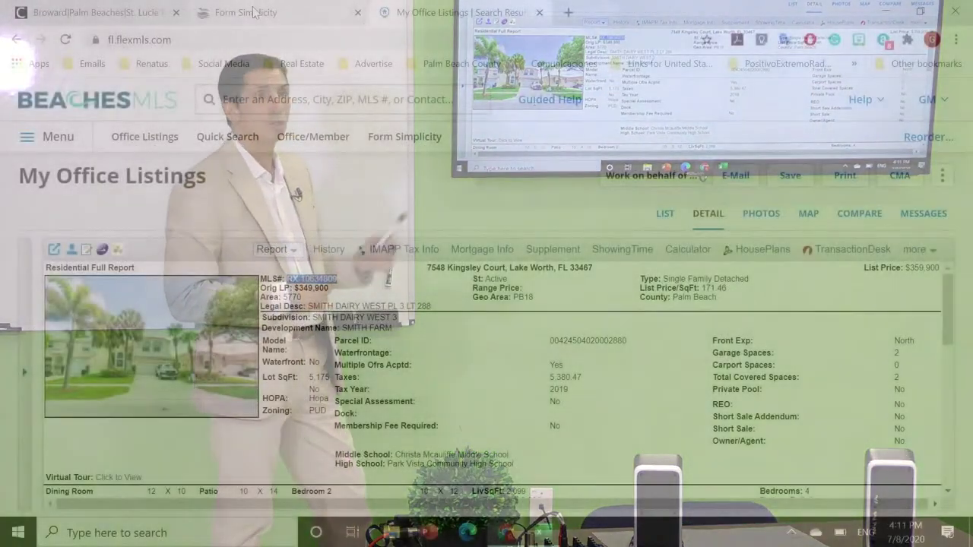
left_click(255, 12)
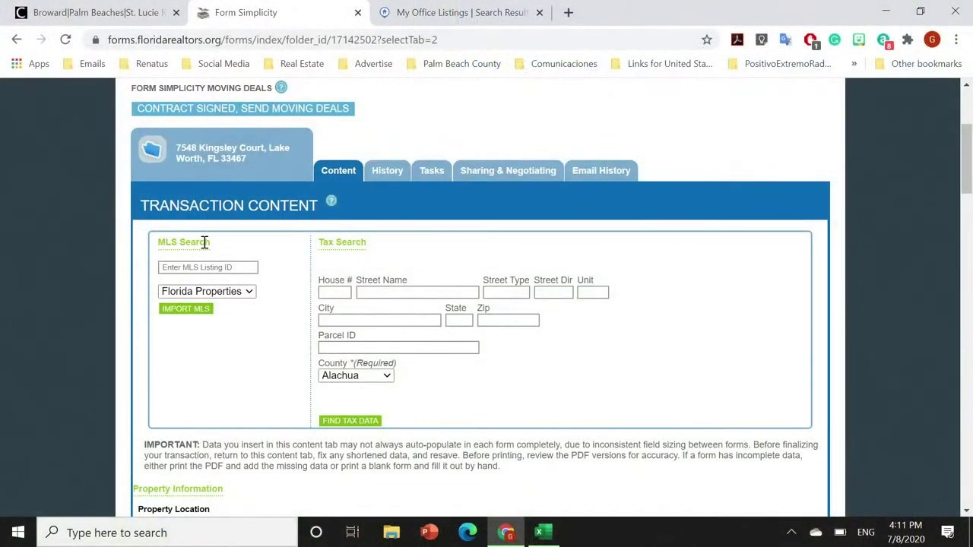
- Paste RX-10634809 into the MLS Listing ID field and import the listing's MLS data
left_click(204, 267)
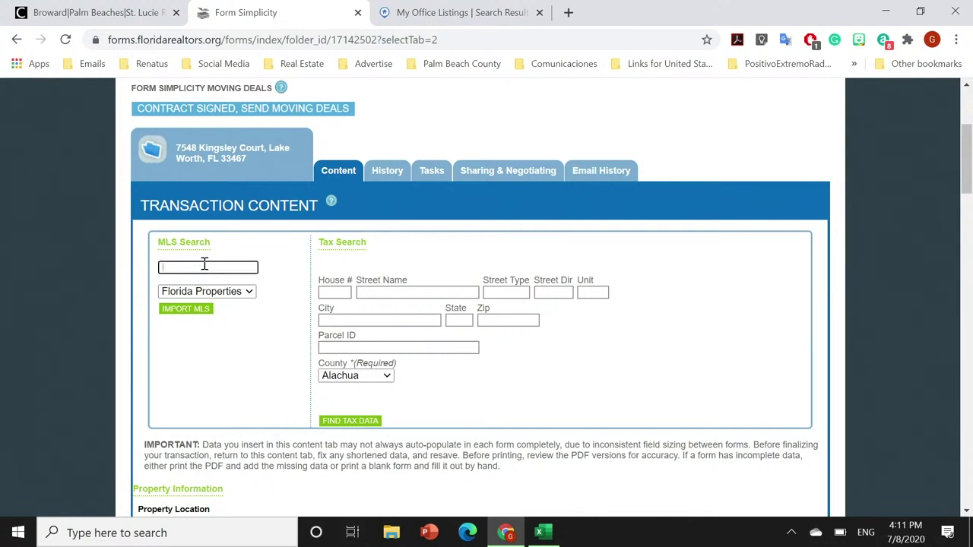
right_click(204, 264)
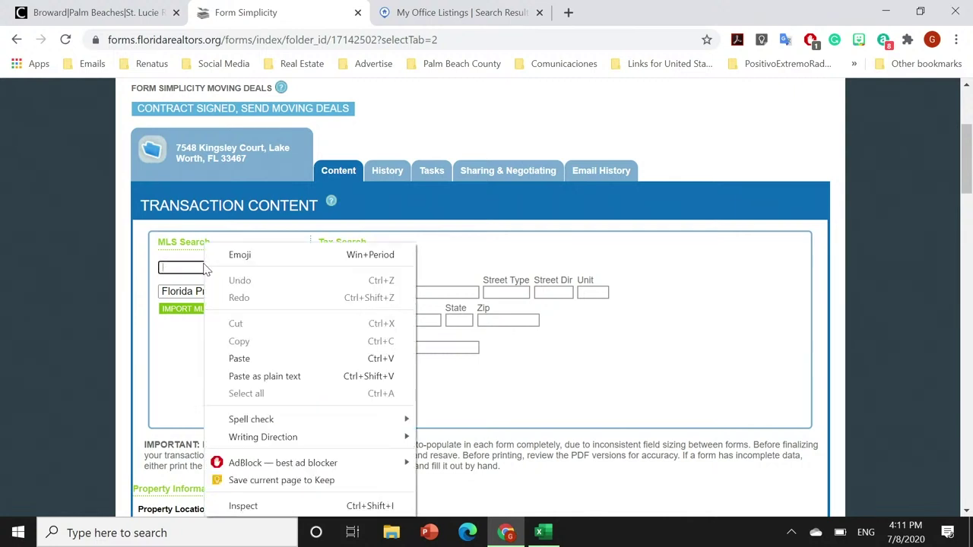
left_click(238, 359)
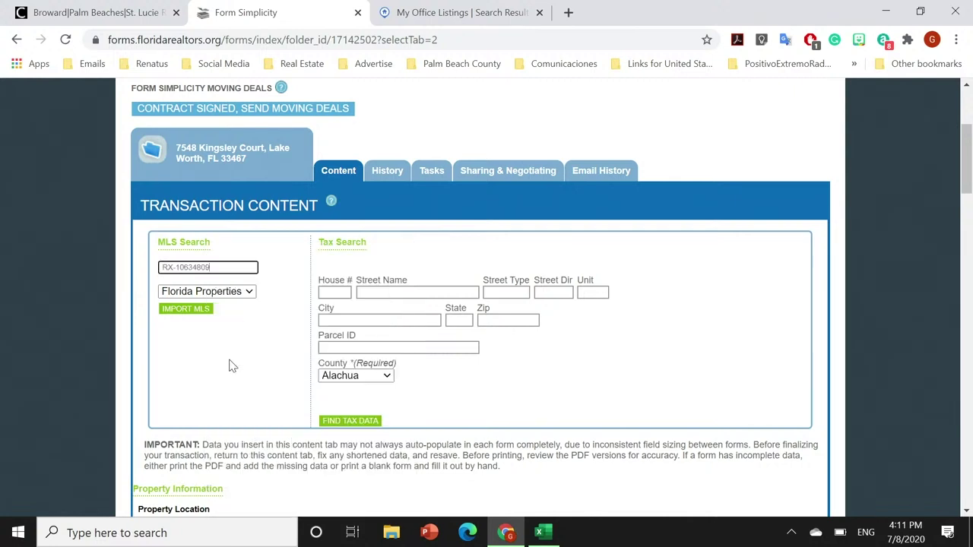
left_click(200, 312)
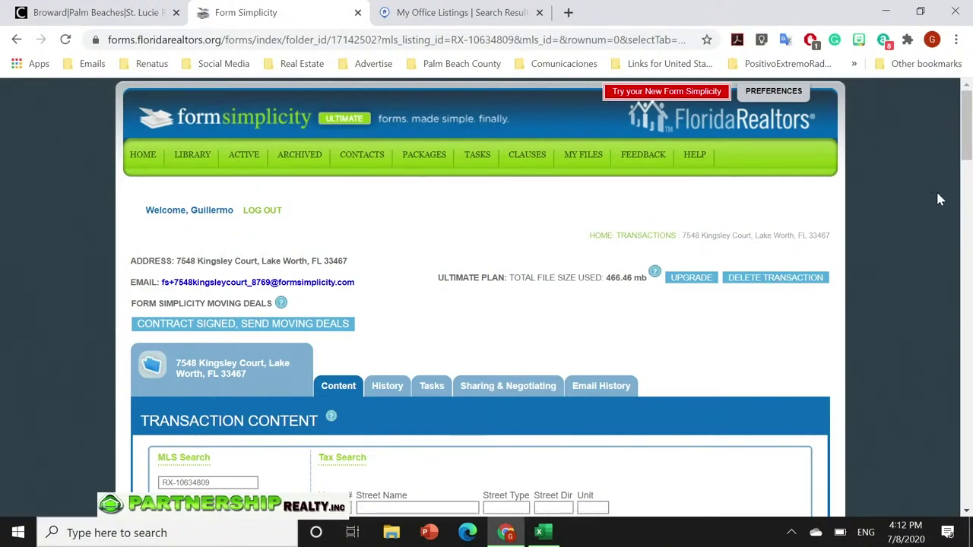
- Scroll through the imported Property Information down to the Sale Information section
scroll(969, 165, "down", 1)
left_click_drag(969, 166, 968, 220)
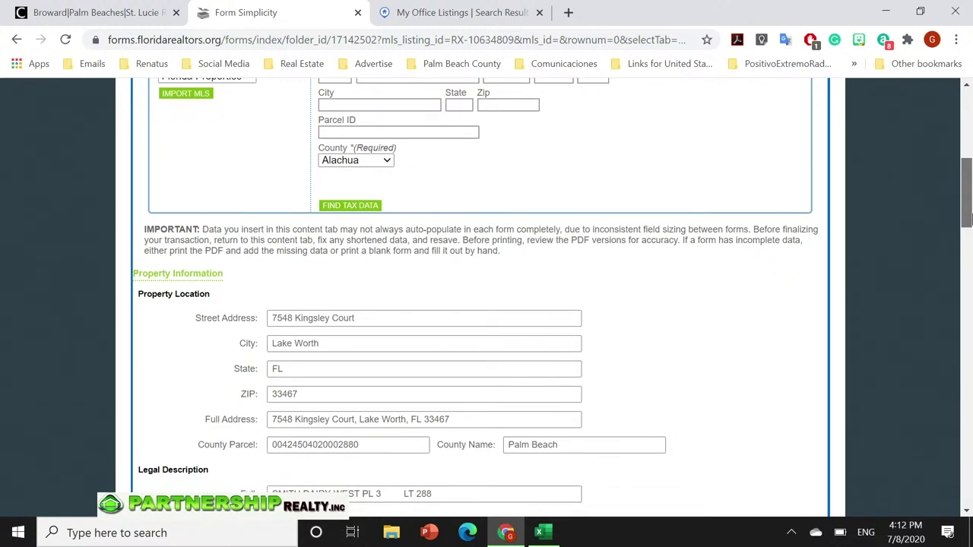
left_click_drag(968, 219, 970, 231)
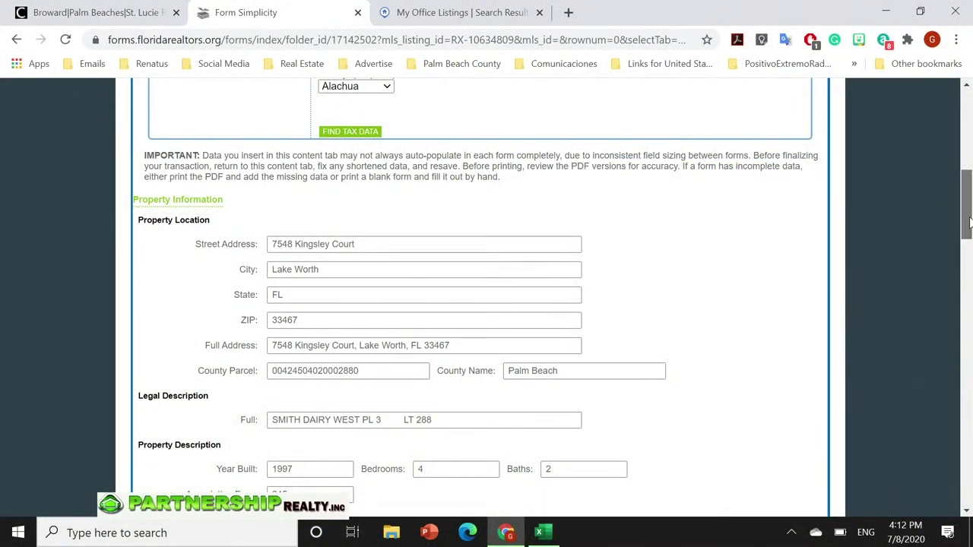
left_click_drag(967, 221, 967, 251)
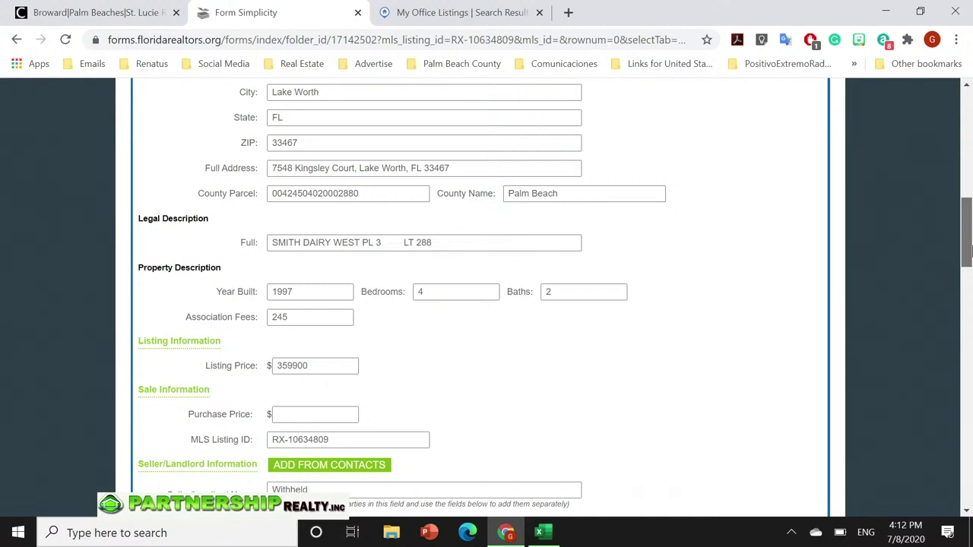
left_click_drag(967, 252, 968, 259)
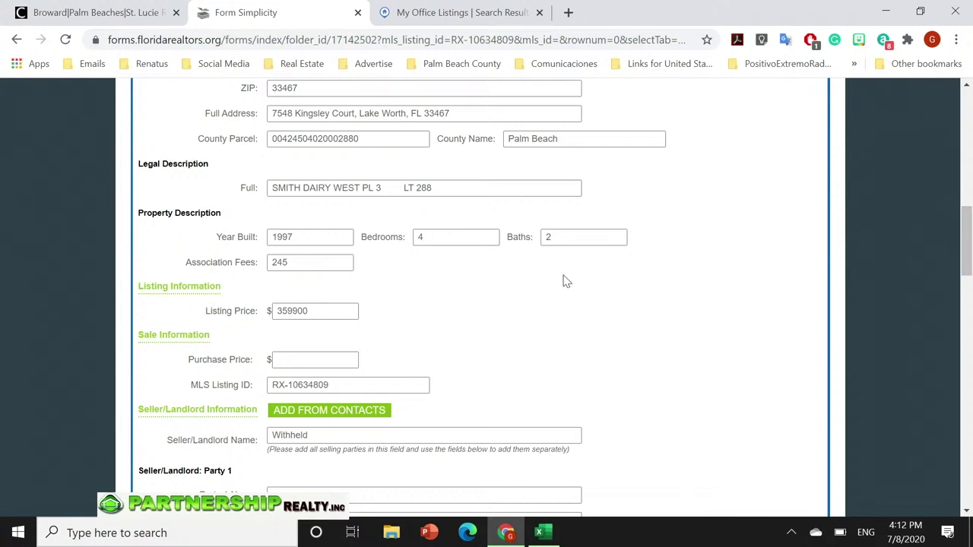
- Enter a purchase price of 359900, then move down to the seller section showing Owner of Records
left_click(322, 359)
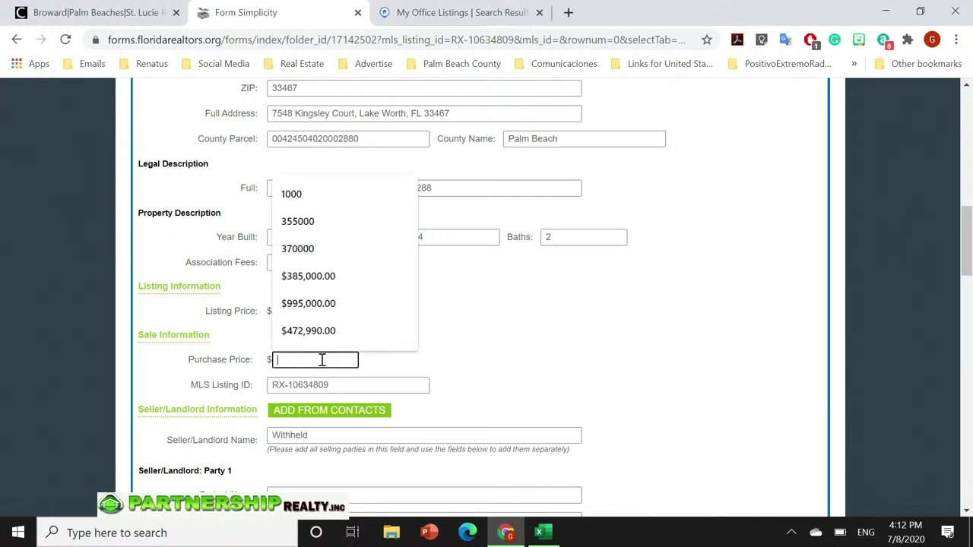
type("35990")
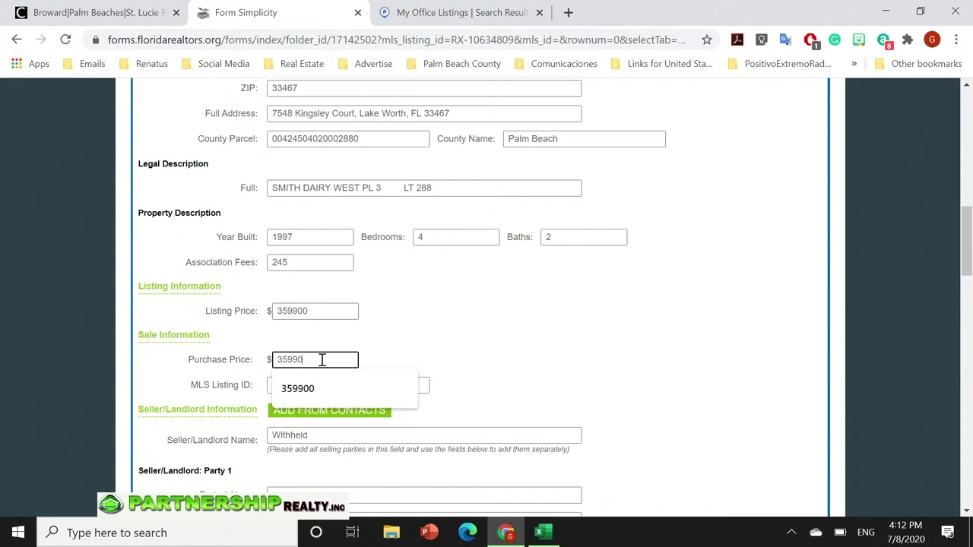
type("0")
left_click(426, 356)
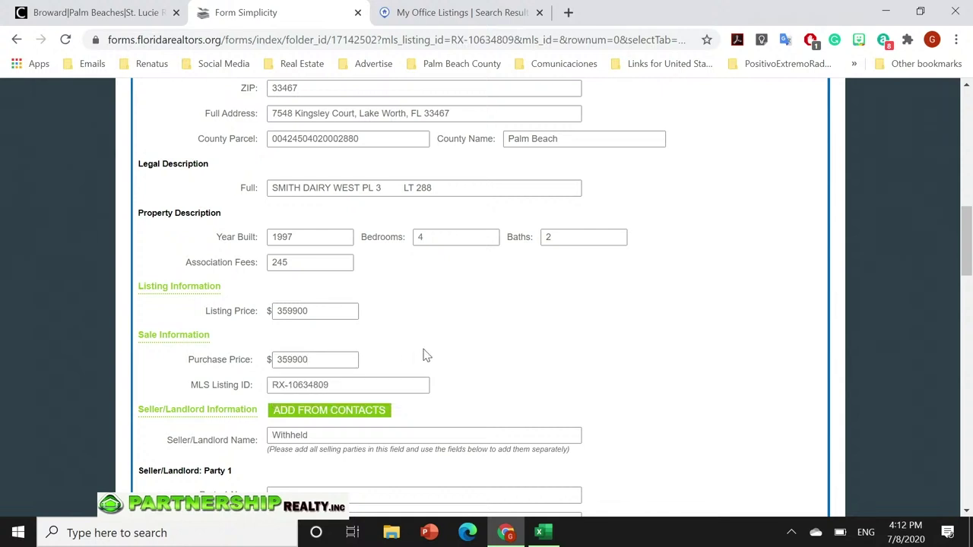
left_click(966, 512)
left_click(966, 514)
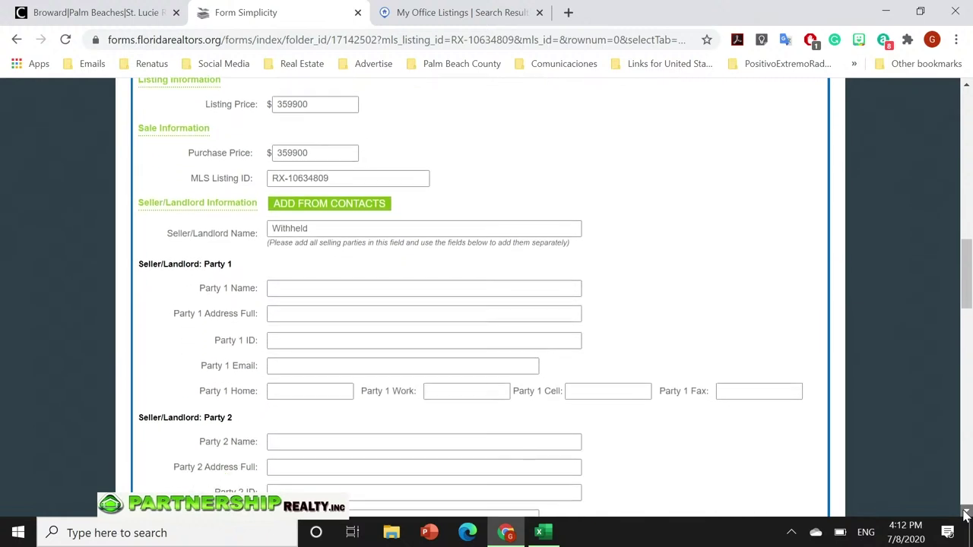
left_click(967, 514)
left_click(966, 514)
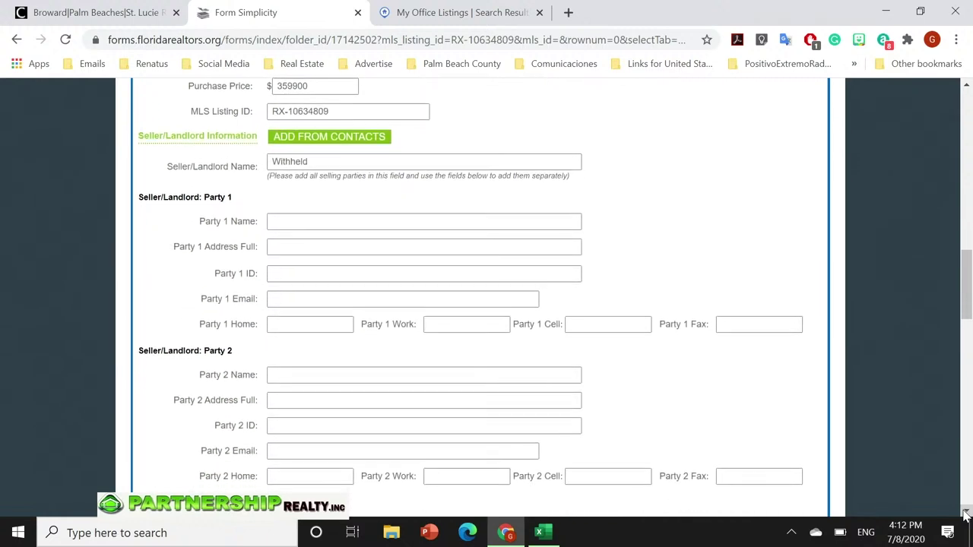
left_click(966, 514)
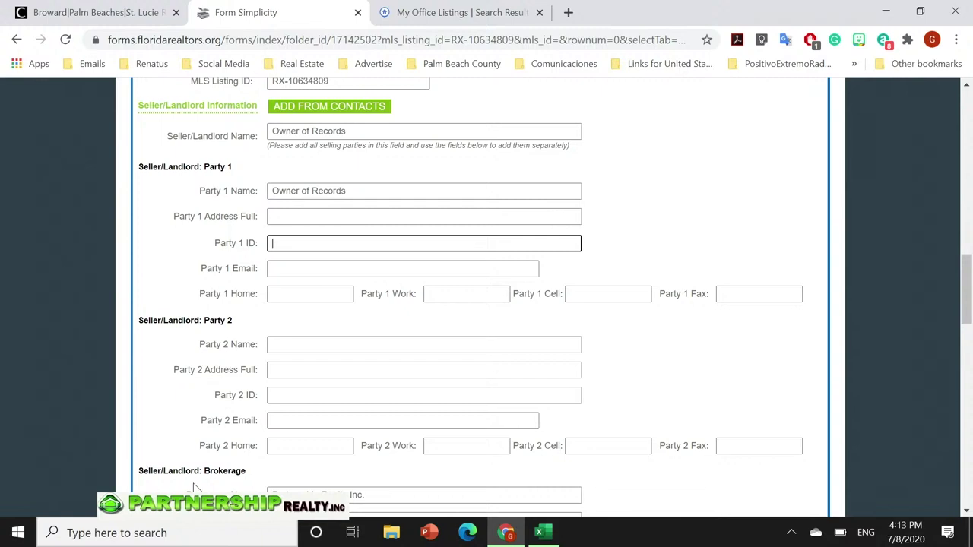
left_click(967, 511)
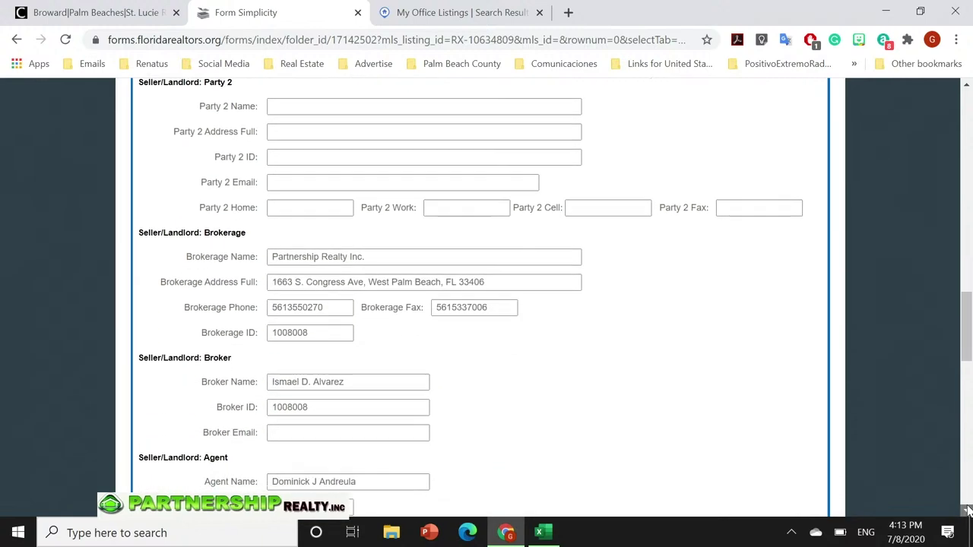
- Scroll down to Buyer/Tenant Information and select the empty Party 1 Name field
left_click_drag(967, 511, 967, 511)
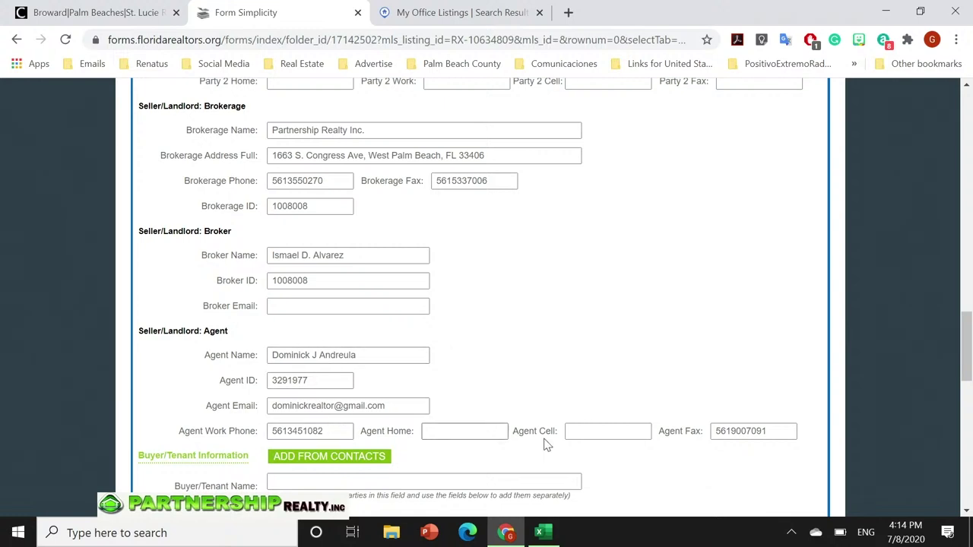
left_click(966, 512)
left_click(966, 512)
left_click_drag(967, 514, 967, 514)
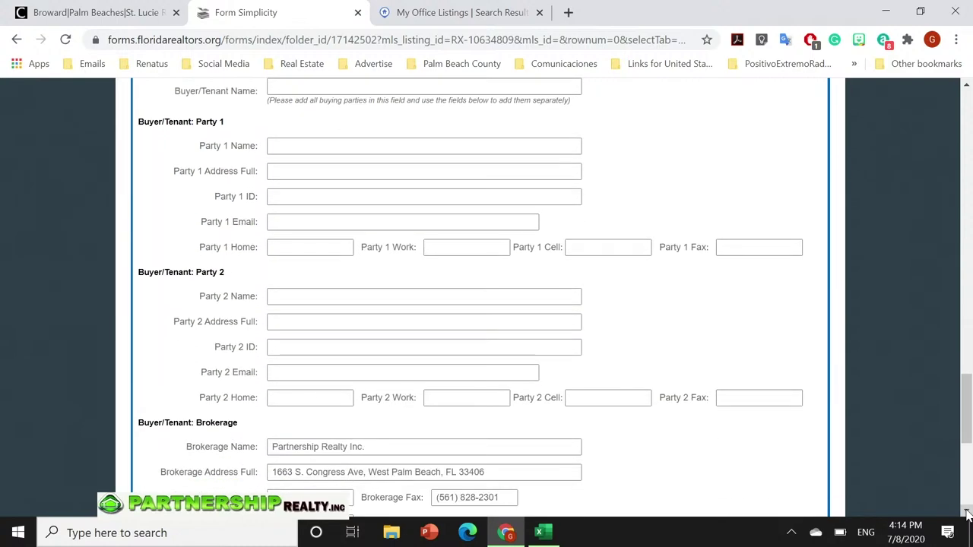
left_click(361, 147)
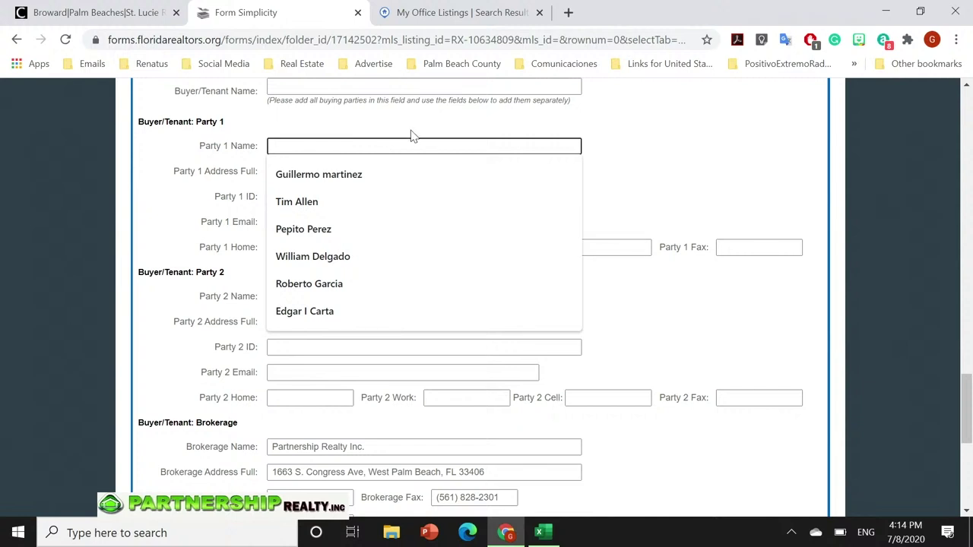
- Fill Party 1 and Party 2 Name with the two buyers' saved names from autofill
type("S")
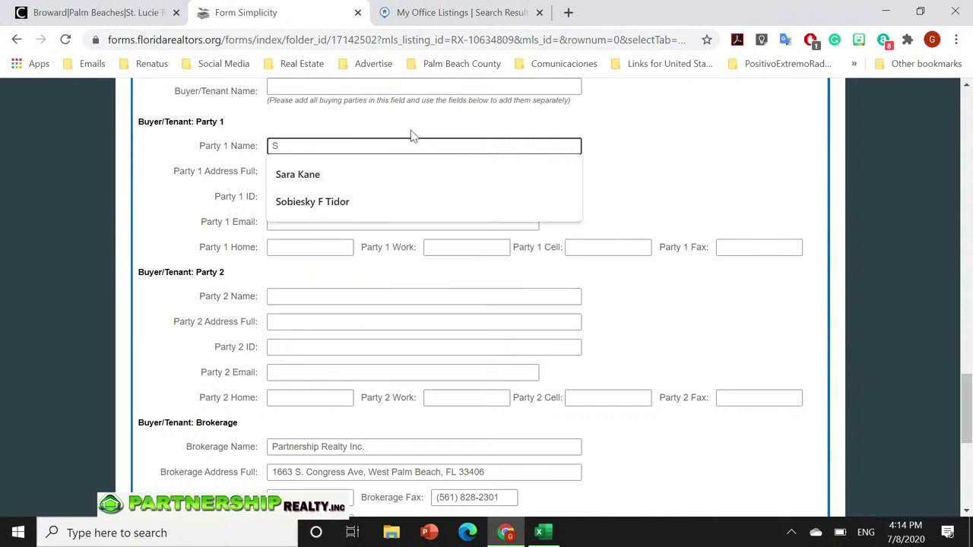
type("ara Kane")
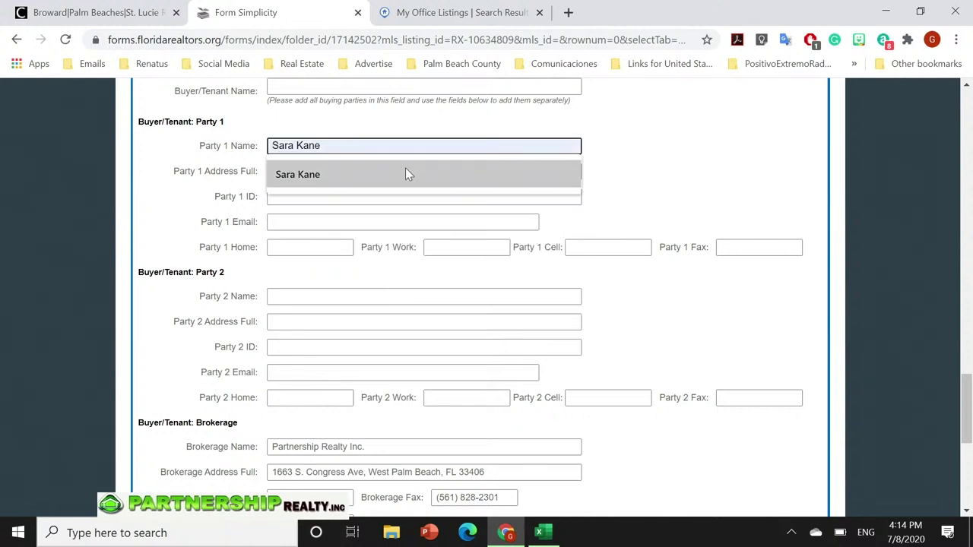
left_click(405, 168)
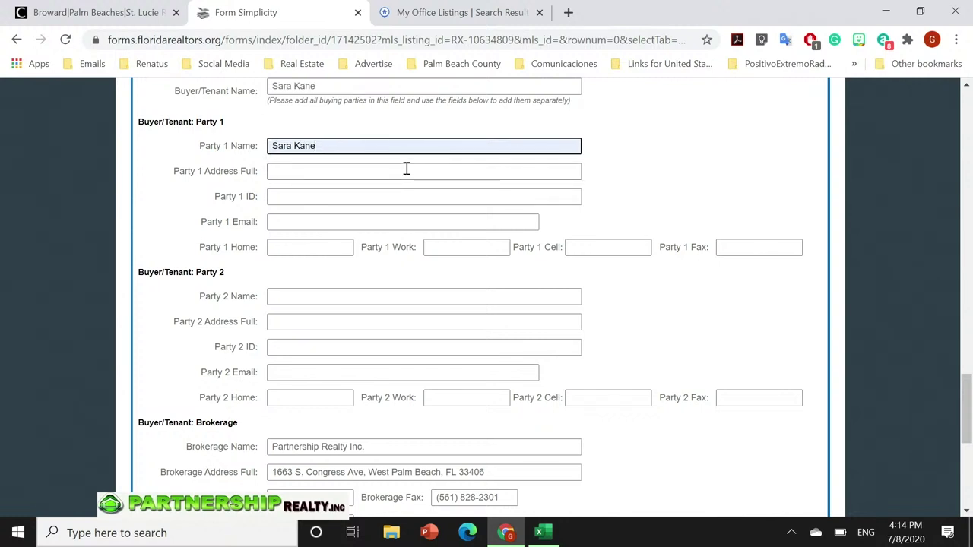
left_click(388, 296)
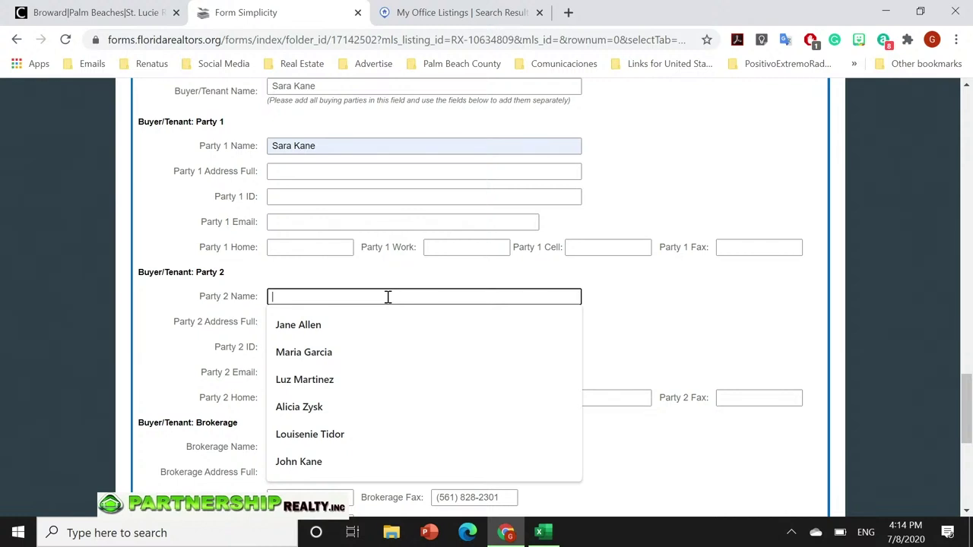
left_click(348, 459)
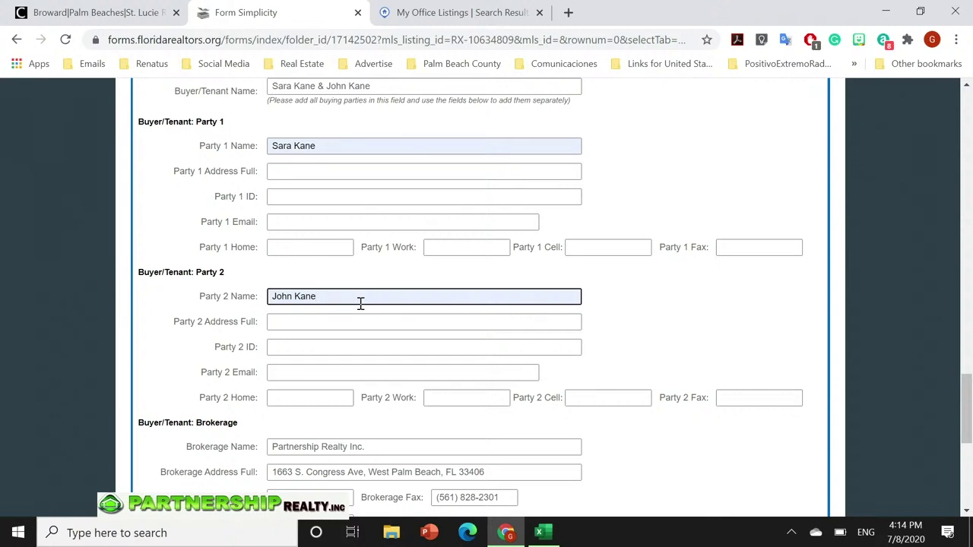
- Scroll down and save the buyer details to the transaction
left_click(966, 512)
left_click(966, 512)
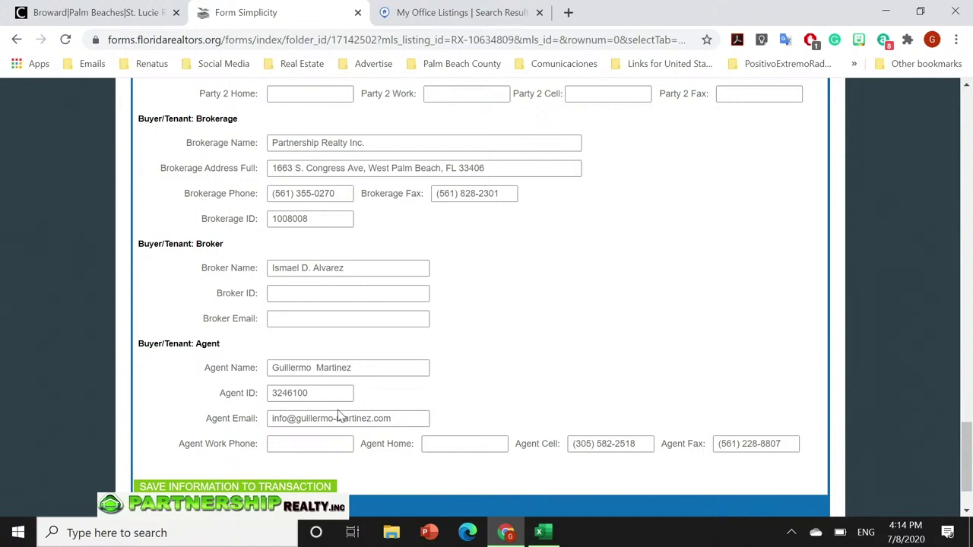
left_click(311, 486)
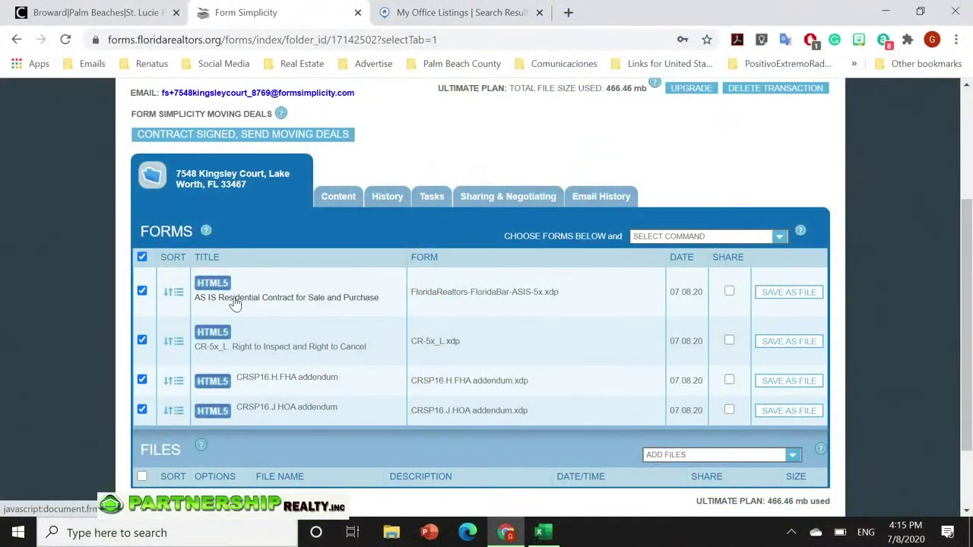
- Toggle the select-all checkbox off and on so all four forms are selected
left_click(142, 258)
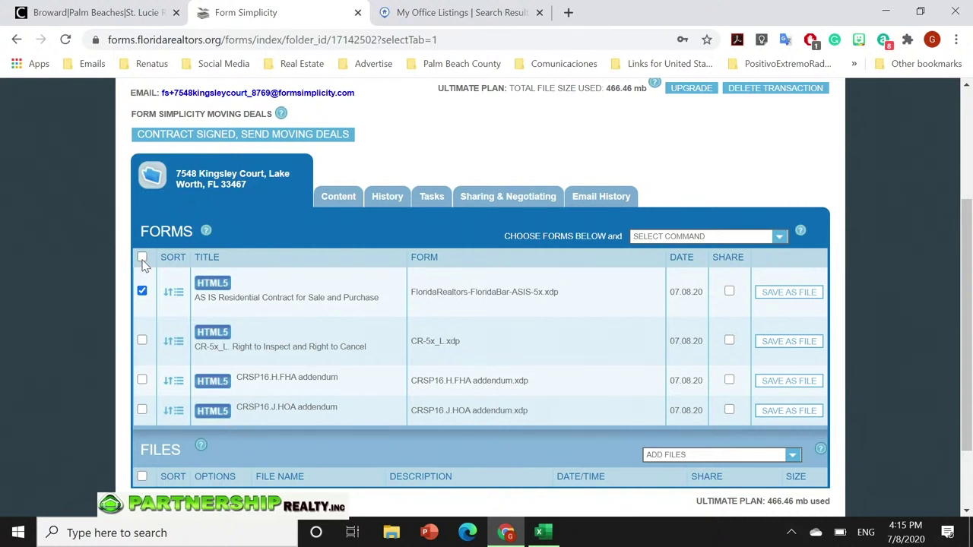
left_click(142, 258)
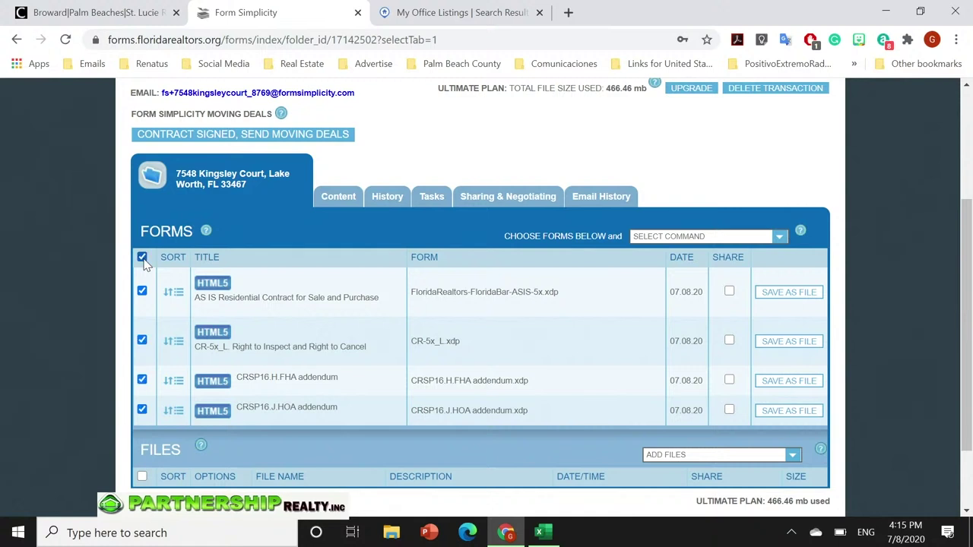
- Open the AS IS Residential Contract and start entering 'Washer' as other personal property
left_click(247, 304)
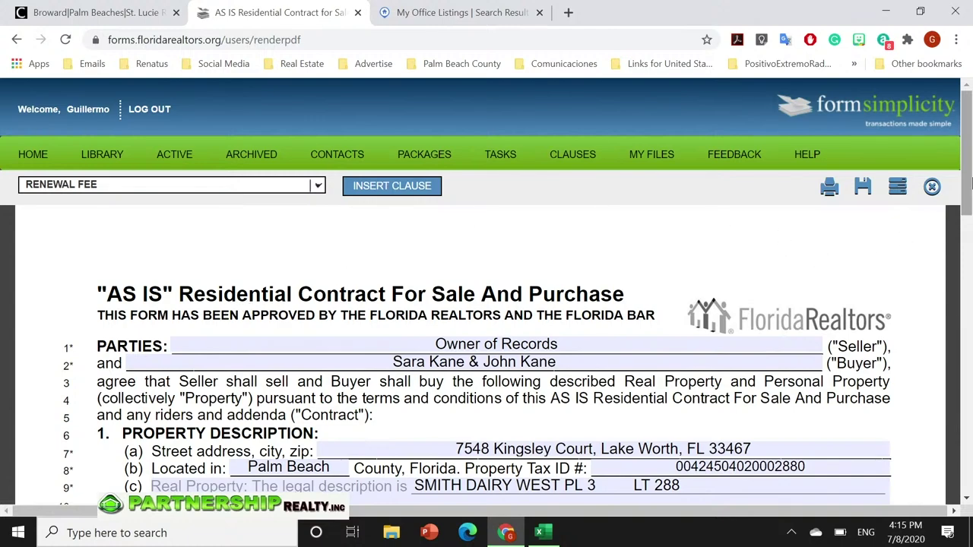
left_click_drag(967, 187, 969, 221)
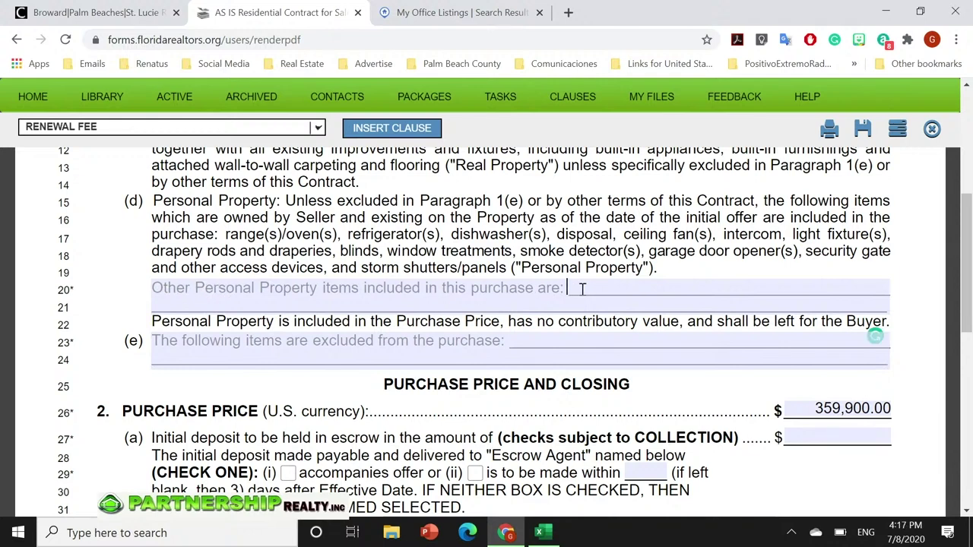
type("Washer")
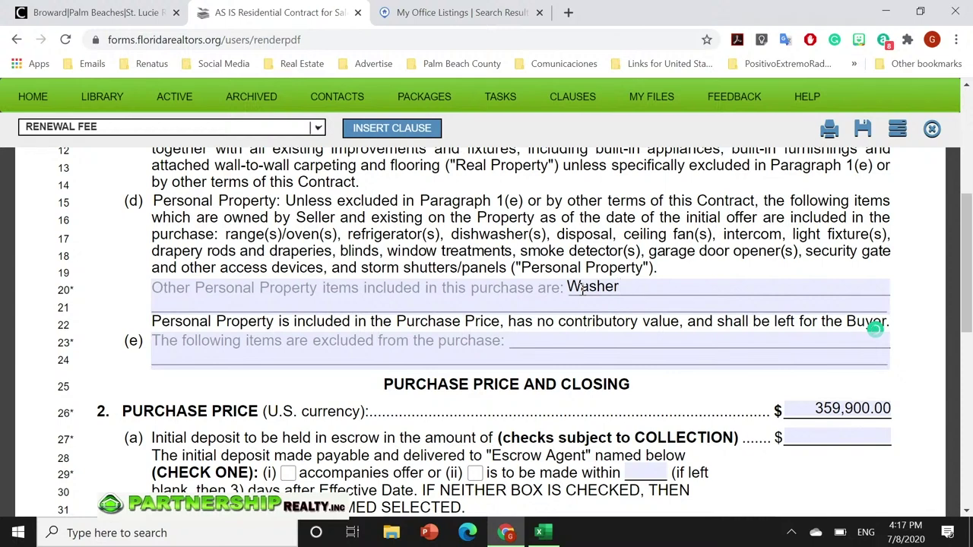
- Complete the included personal property entry as 'Washer & Dryer' on line 20
type("& Dryer")
left_click(628, 346)
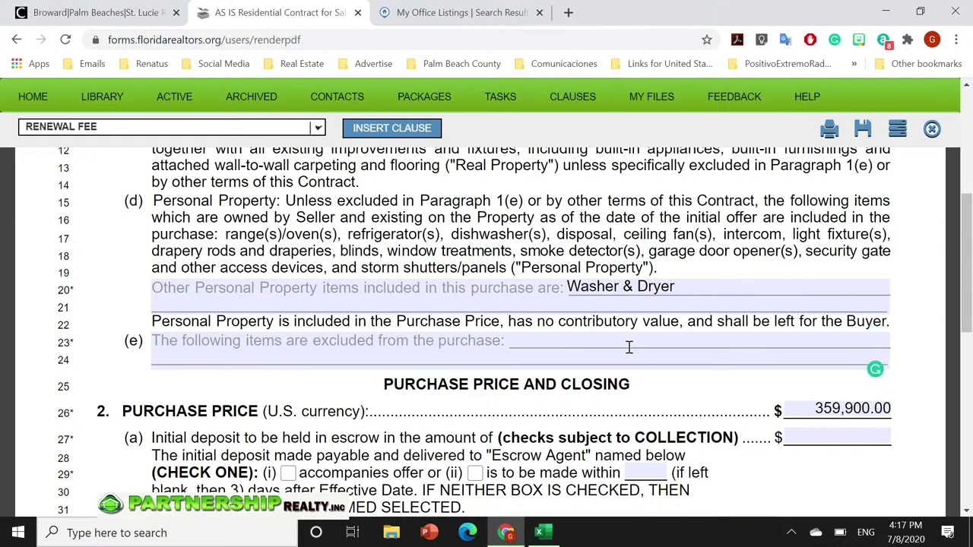
left_click(967, 513)
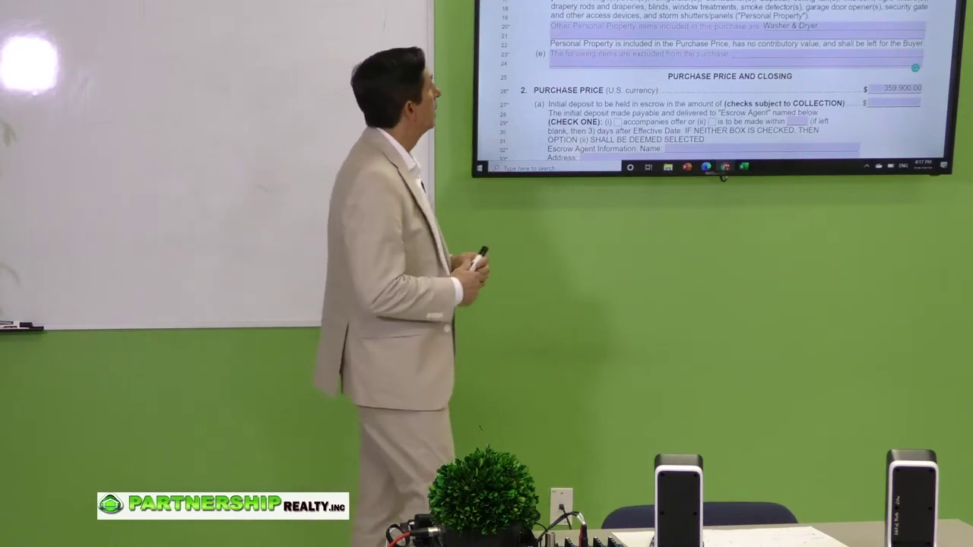
- Scroll to the Purchase Price section so the initial escrow deposit lines are in view
scroll(723, 177, "down", 1)
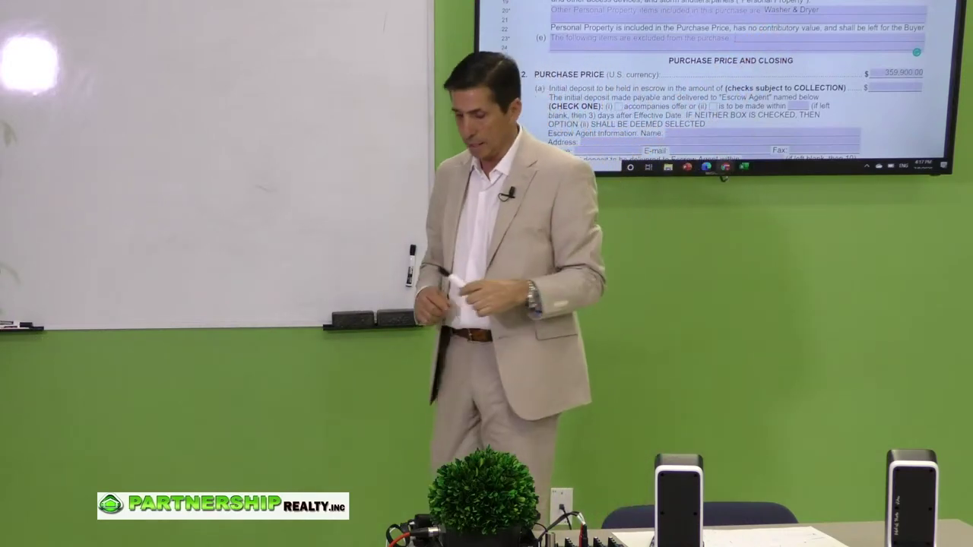
scroll(723, 176, "down", 3)
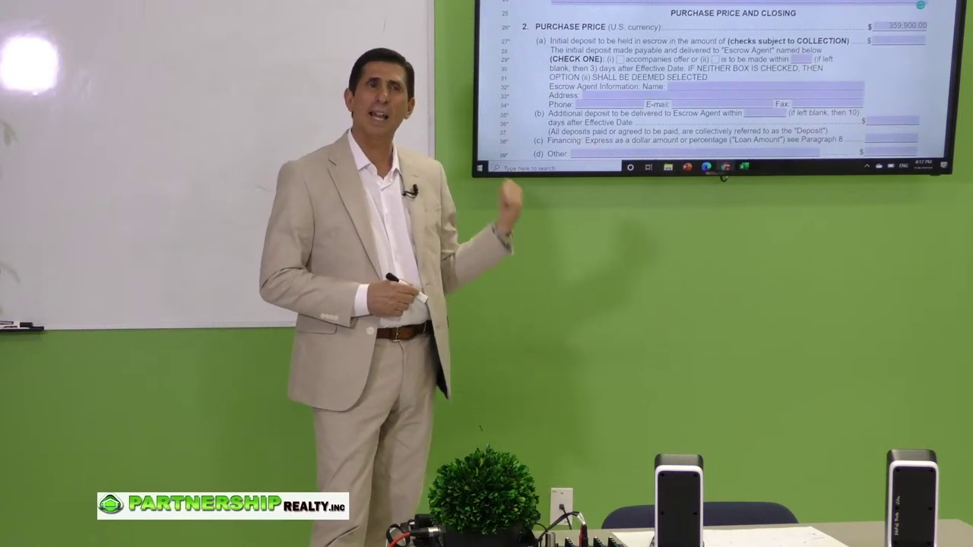
scroll(723, 177, "up", 1)
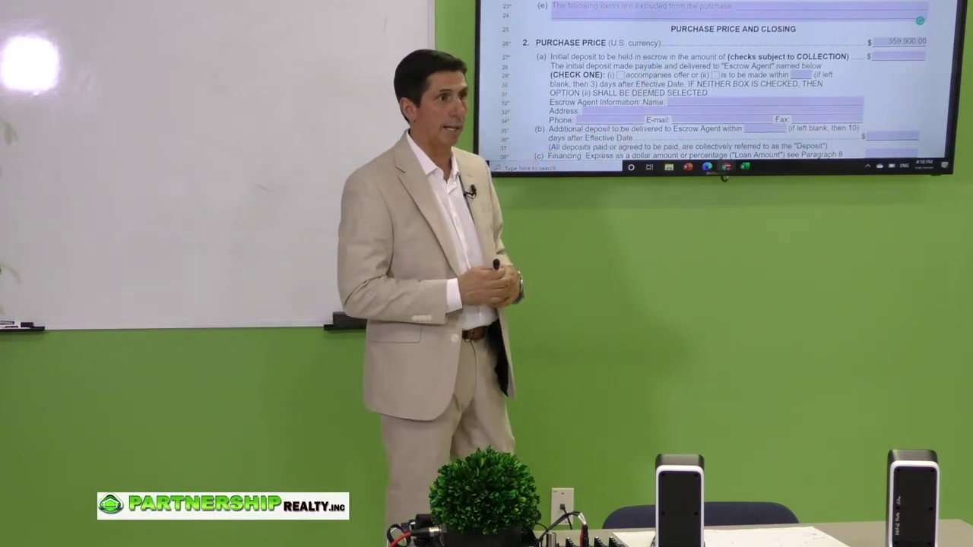
key("Down")
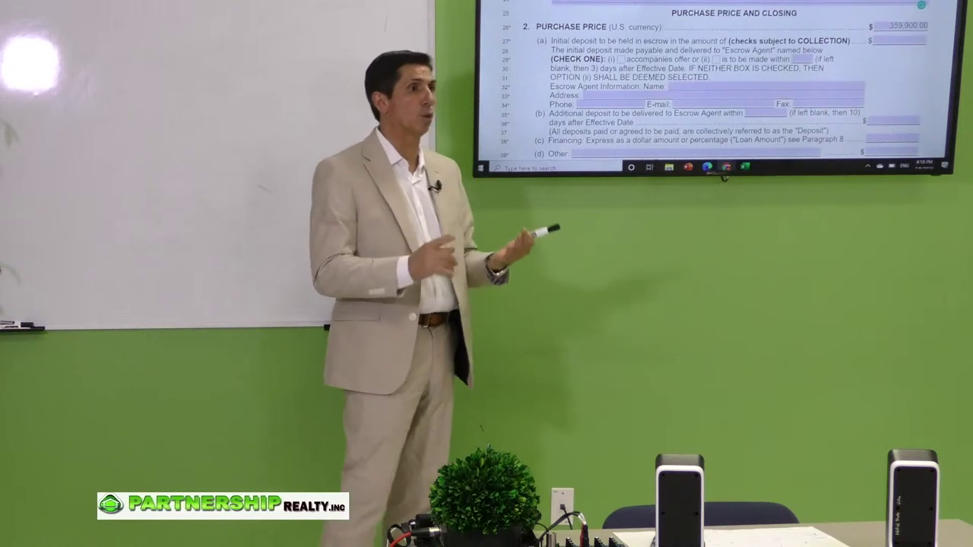
key("Down")
key("Down")
key("Down")
key("Down")
key("Down")
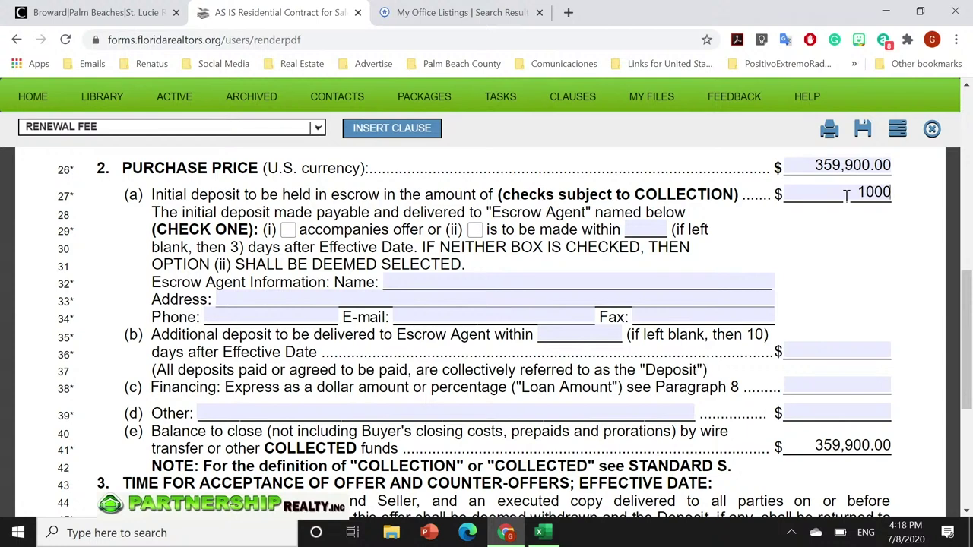
- Make the 1,000.00 deposit due within 3 days under option (ii), leaving 358,900.00 to close
left_click(664, 234)
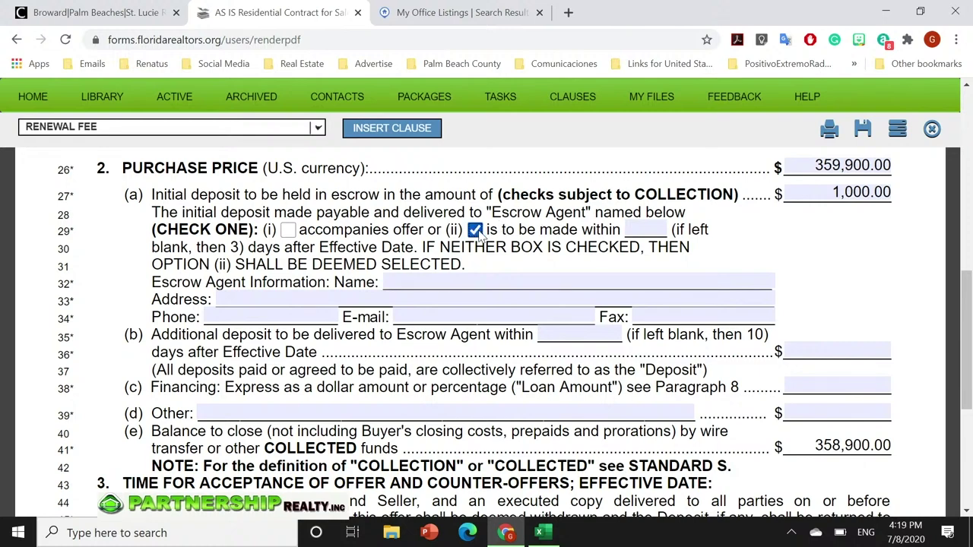
left_click(646, 229)
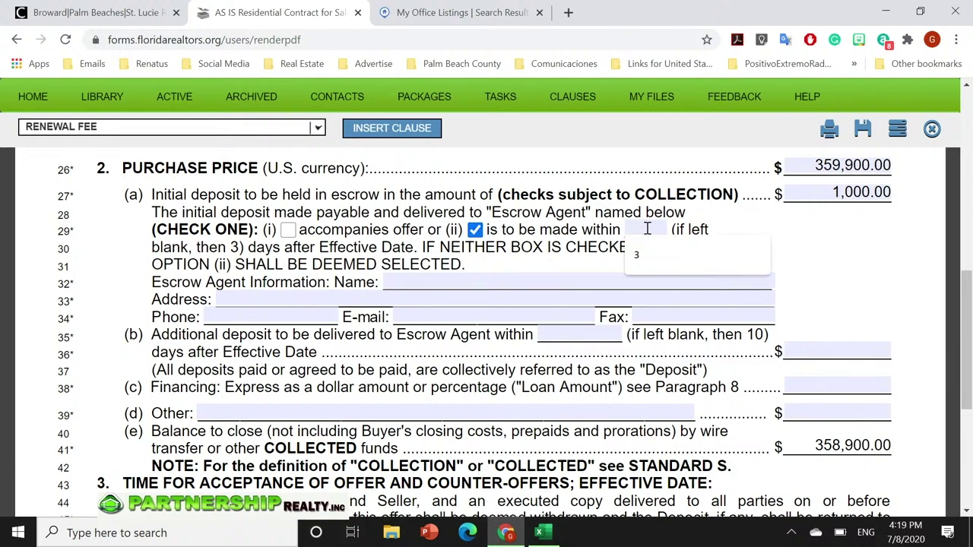
left_click(648, 254)
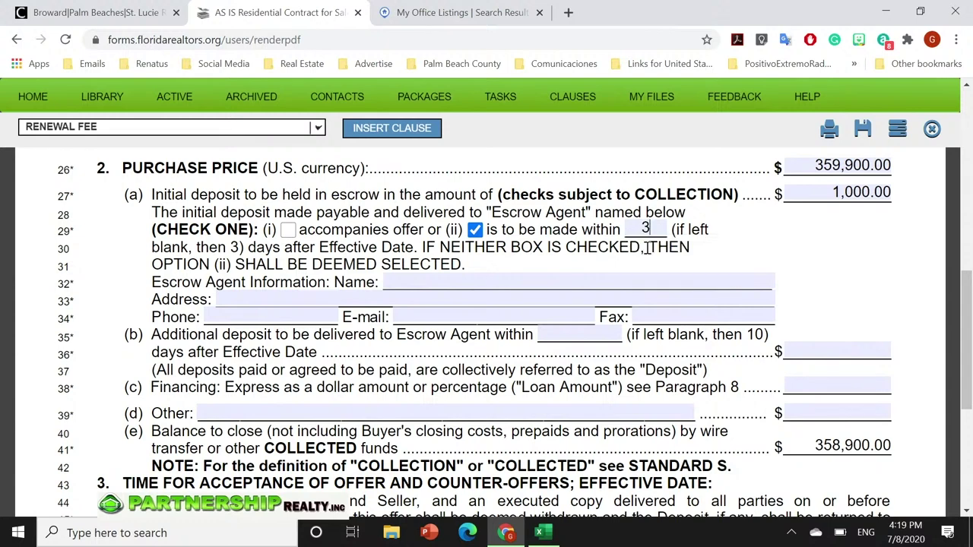